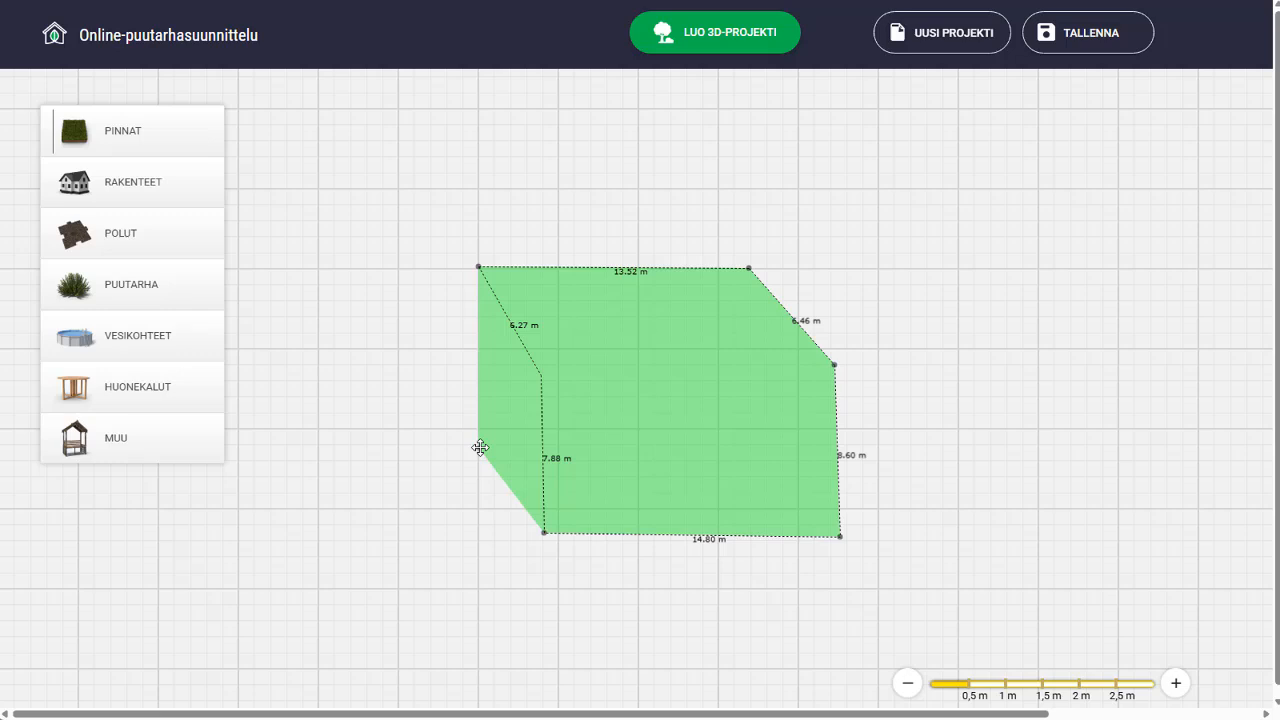
- Move the freeform plot's inner-left corner outward, making its two adjacent edges about 9.04 m and 5.34 m long
{"action": "left_click_drag", "start_coordinate": [480, 447], "coordinate": [480, 447]}
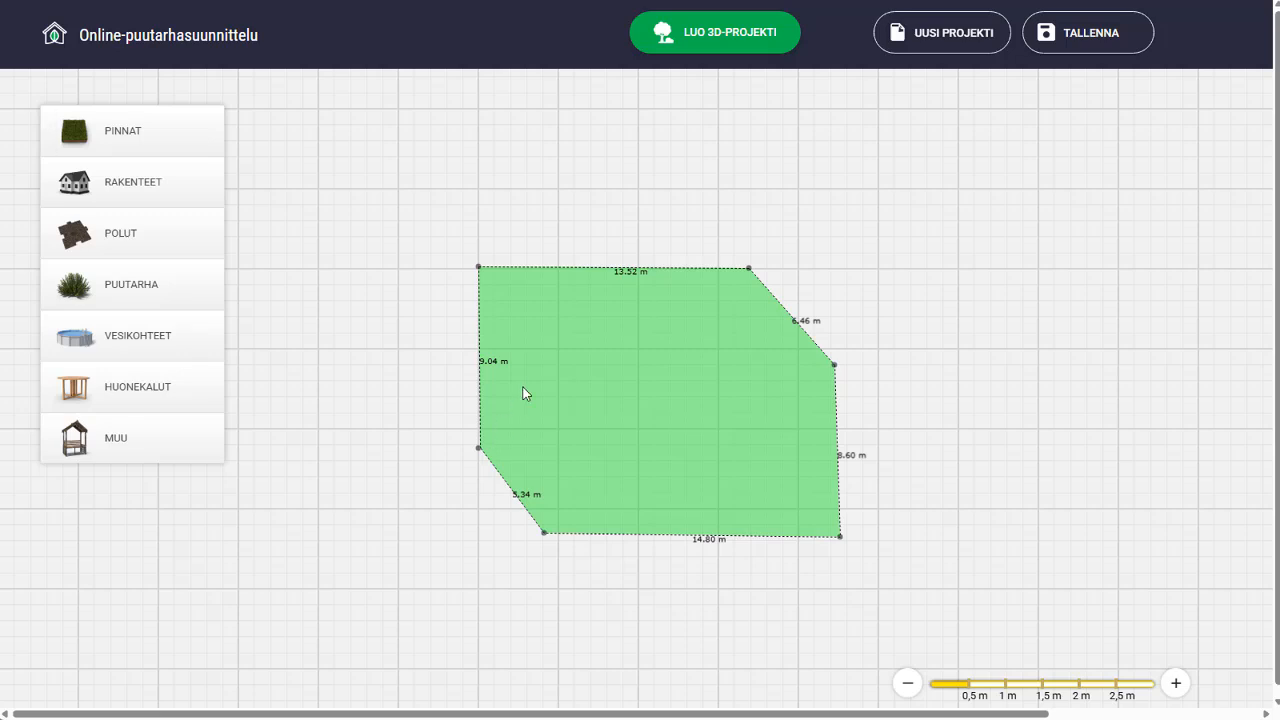
- Create a new project with a rectangular plot 20 m long and 10 m wide
{"action": "left_click", "coordinate": [897, 32]}
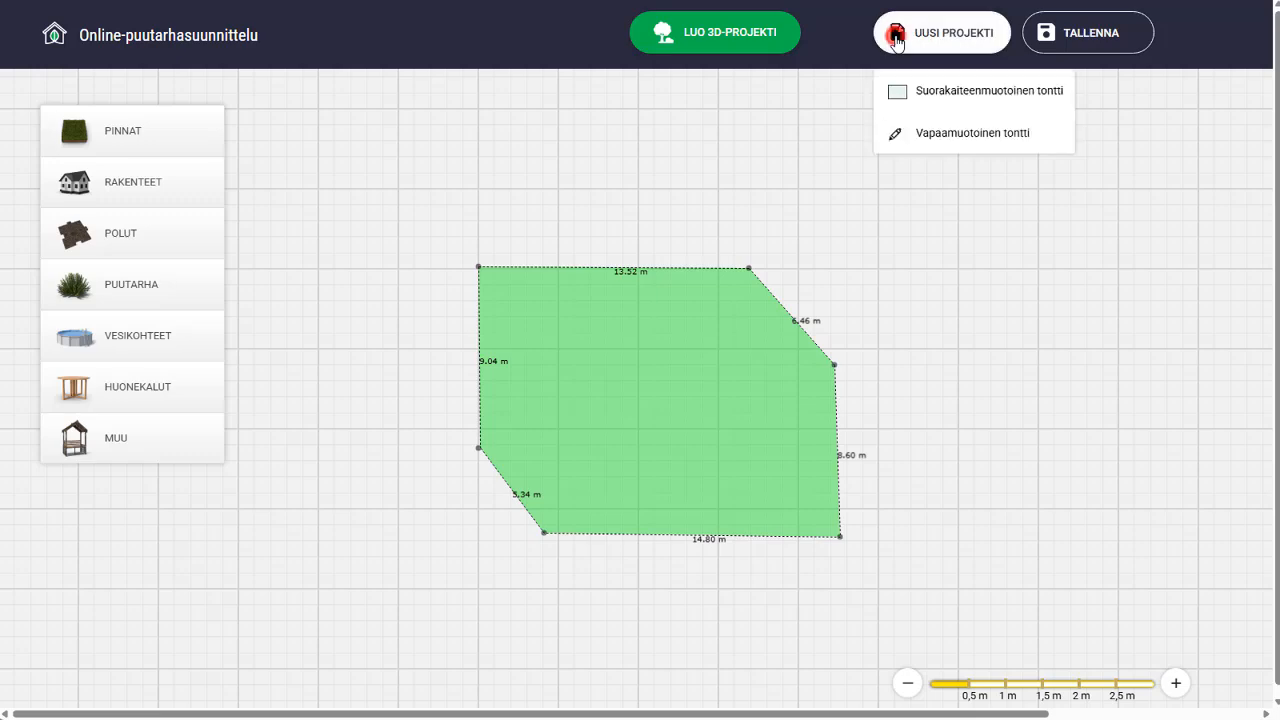
{"action": "left_click", "coordinate": [895, 96]}
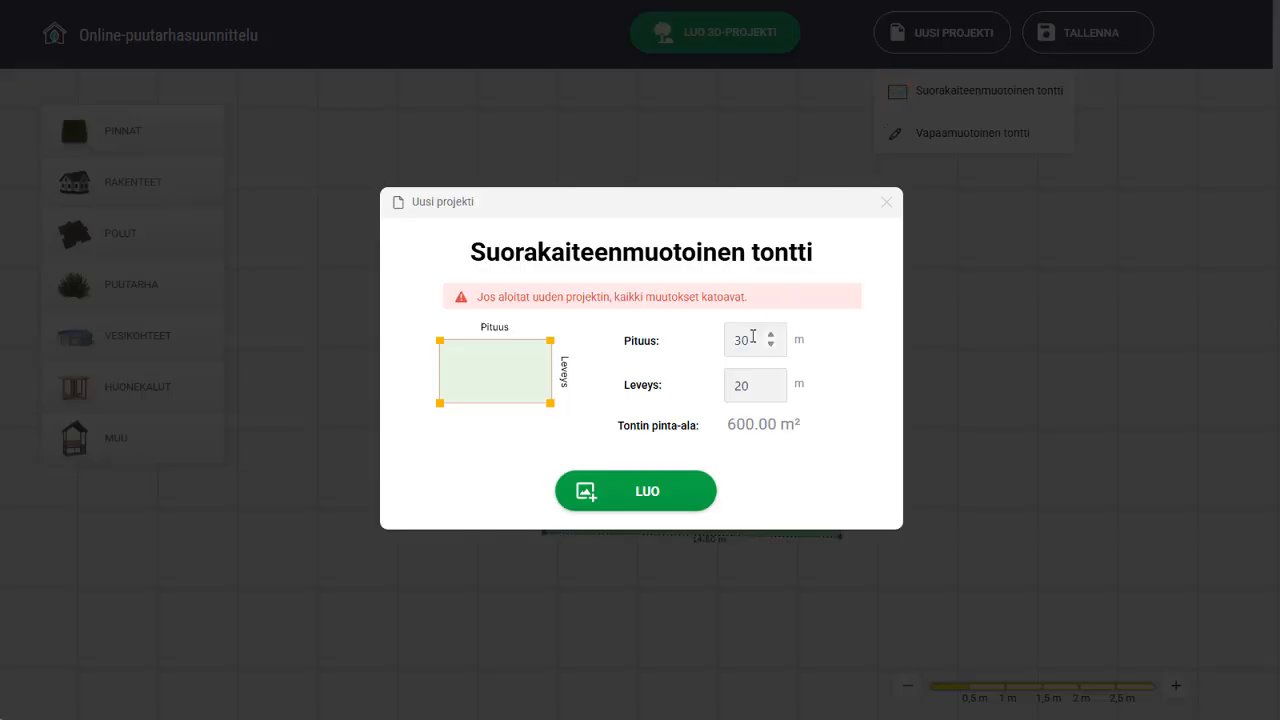
{"action": "left_click_drag", "start_coordinate": [753, 336], "coordinate": [735, 341]}
{"action": "left_click_drag", "start_coordinate": [752, 385], "coordinate": [737, 382]}
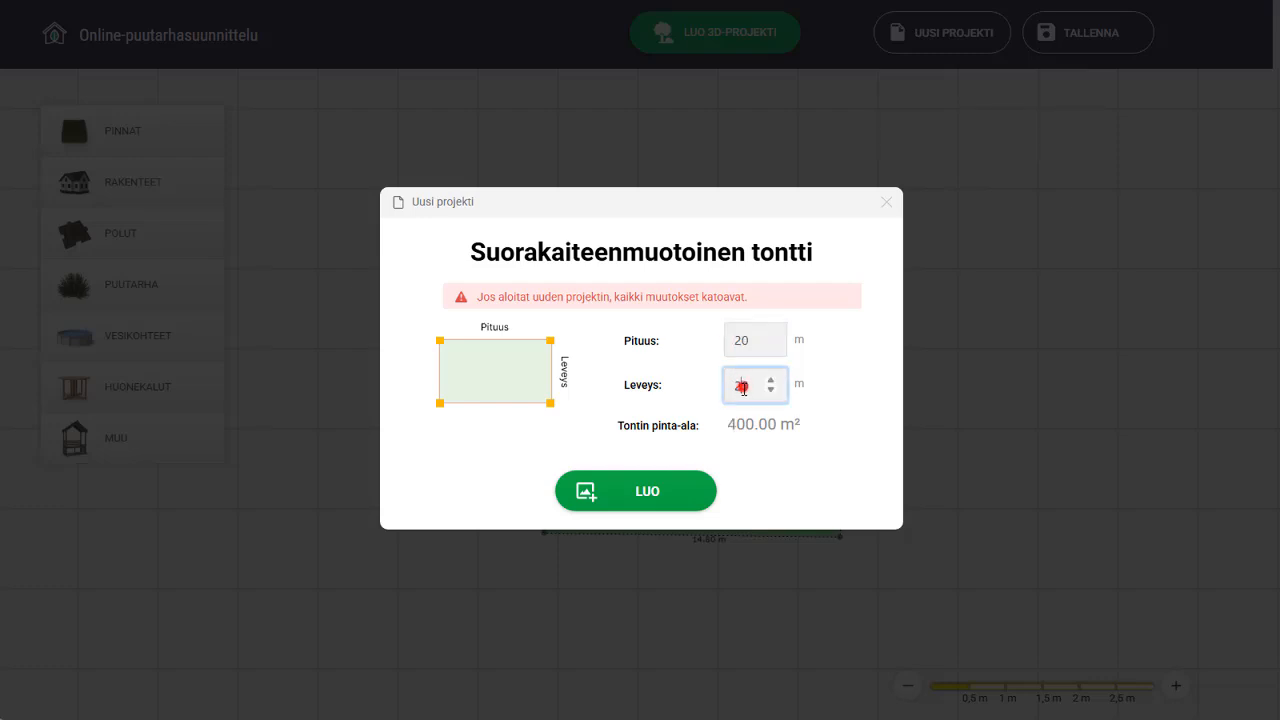
{"action": "type", "text": "10"}
{"action": "left_click", "coordinate": [612, 492]}
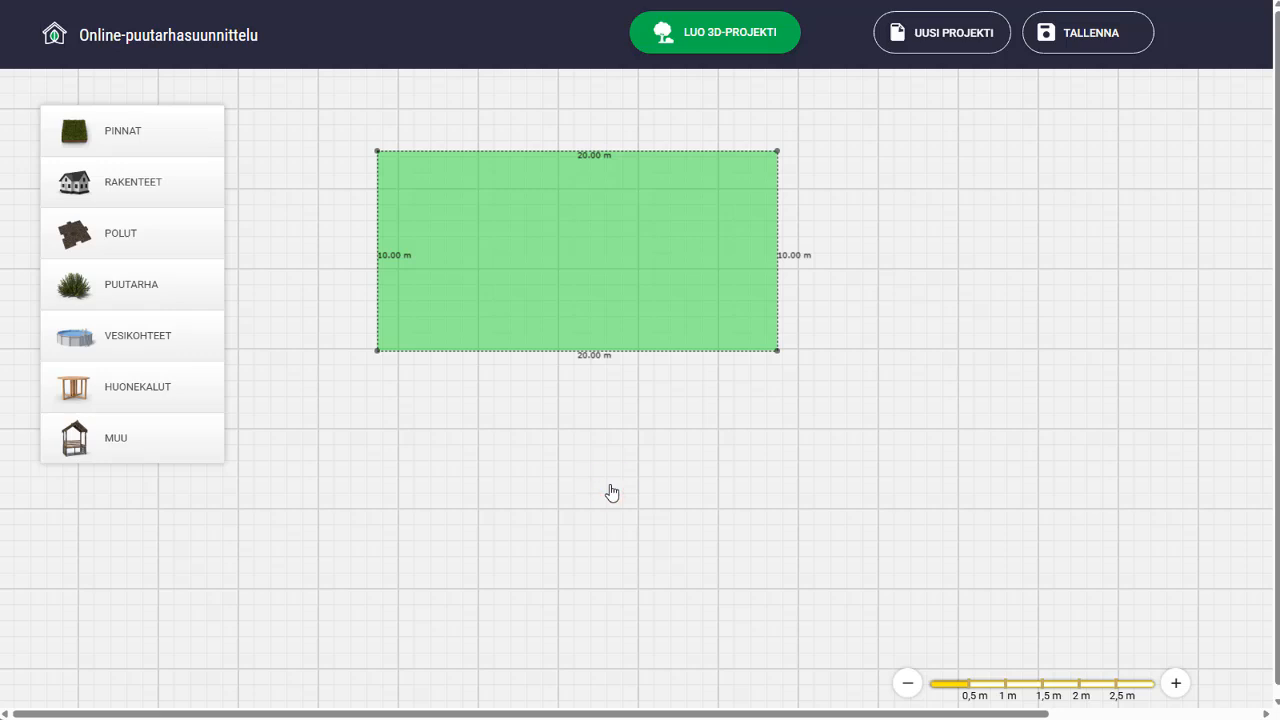
- Add a Nurmi (grass) surface and stretch it to cover the entire 20 x 10 m plot
{"action": "left_click", "coordinate": [1174, 684]}
{"action": "left_click", "coordinate": [1174, 684]}
{"action": "left_click", "coordinate": [908, 684]}
{"action": "left_click", "coordinate": [908, 684]}
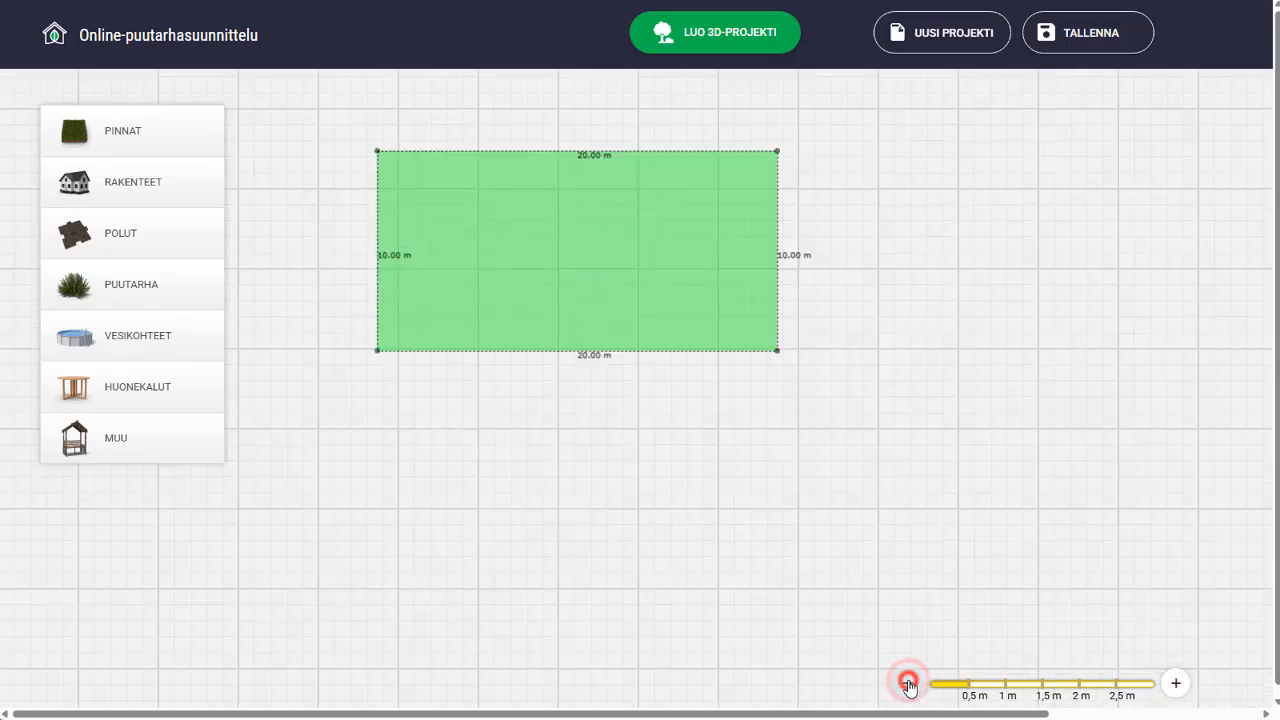
{"action": "scroll", "coordinate": [829, 509], "scroll_direction": "up", "scroll_amount": 1}
{"action": "scroll", "coordinate": [826, 487], "scroll_direction": "up", "scroll_amount": 1}
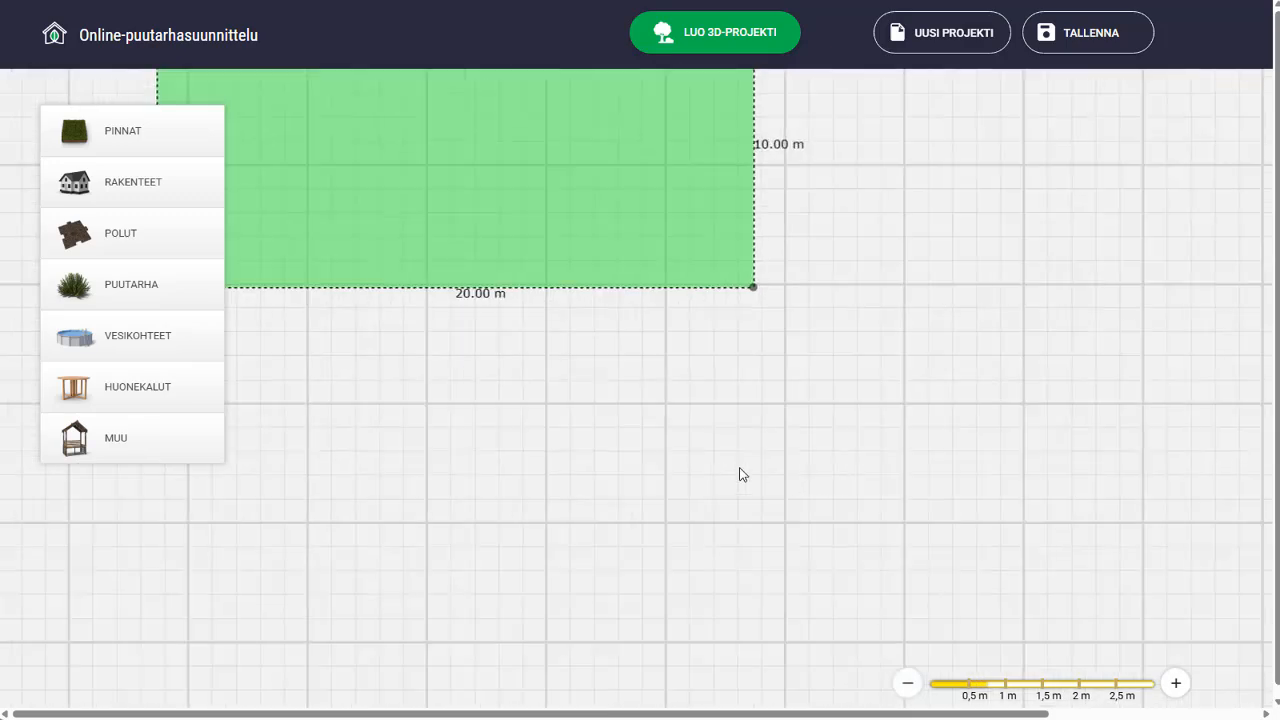
{"action": "left_click_drag", "start_coordinate": [514, 358], "coordinate": [734, 577]}
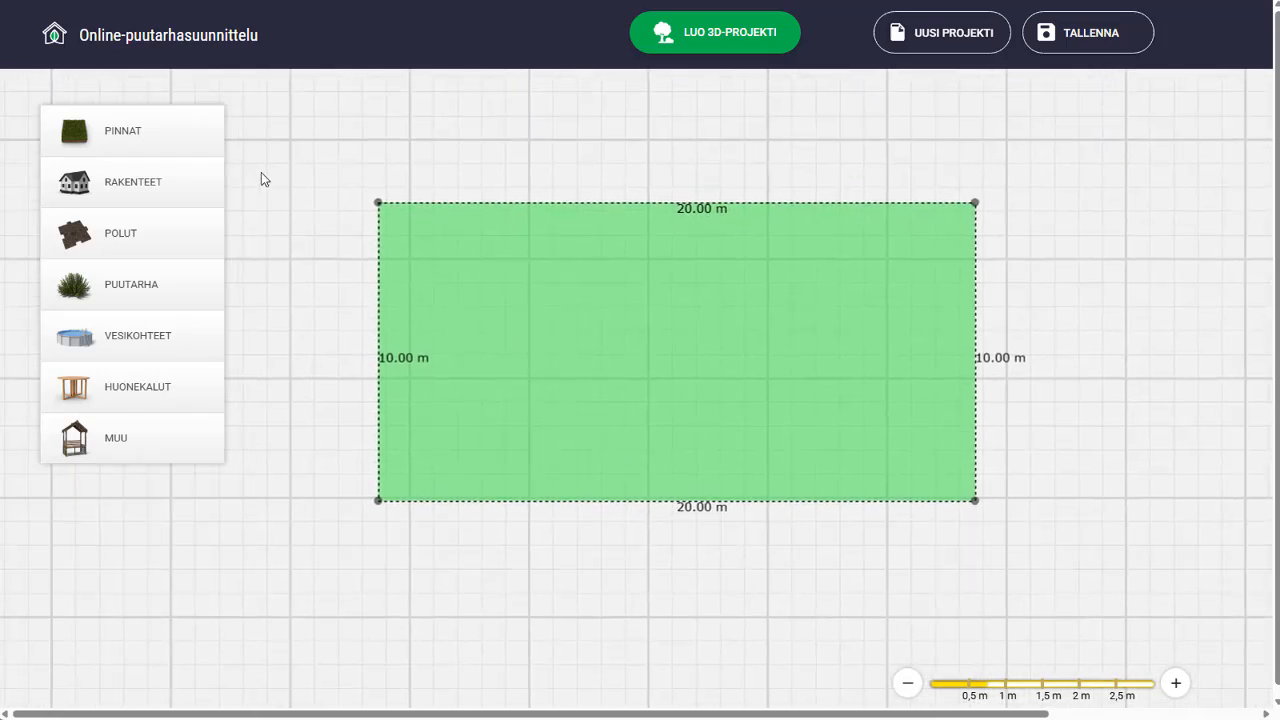
{"action": "left_click", "coordinate": [185, 128]}
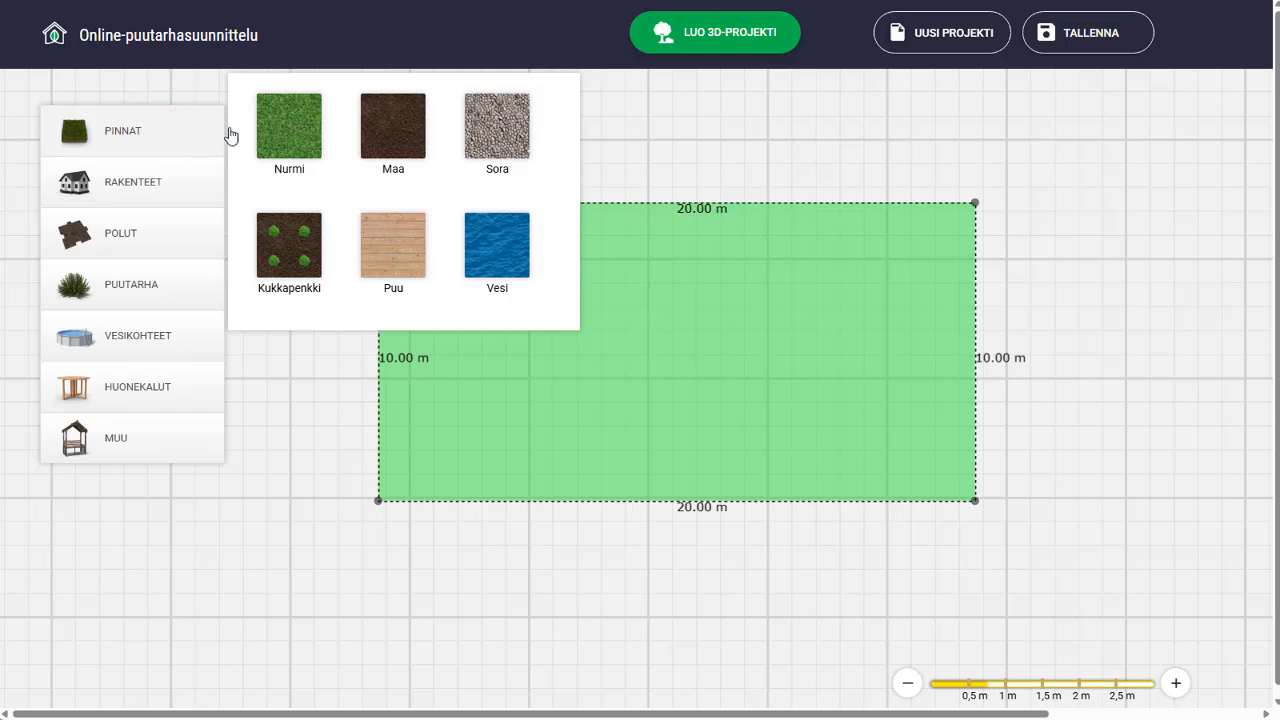
{"action": "left_click", "coordinate": [266, 130]}
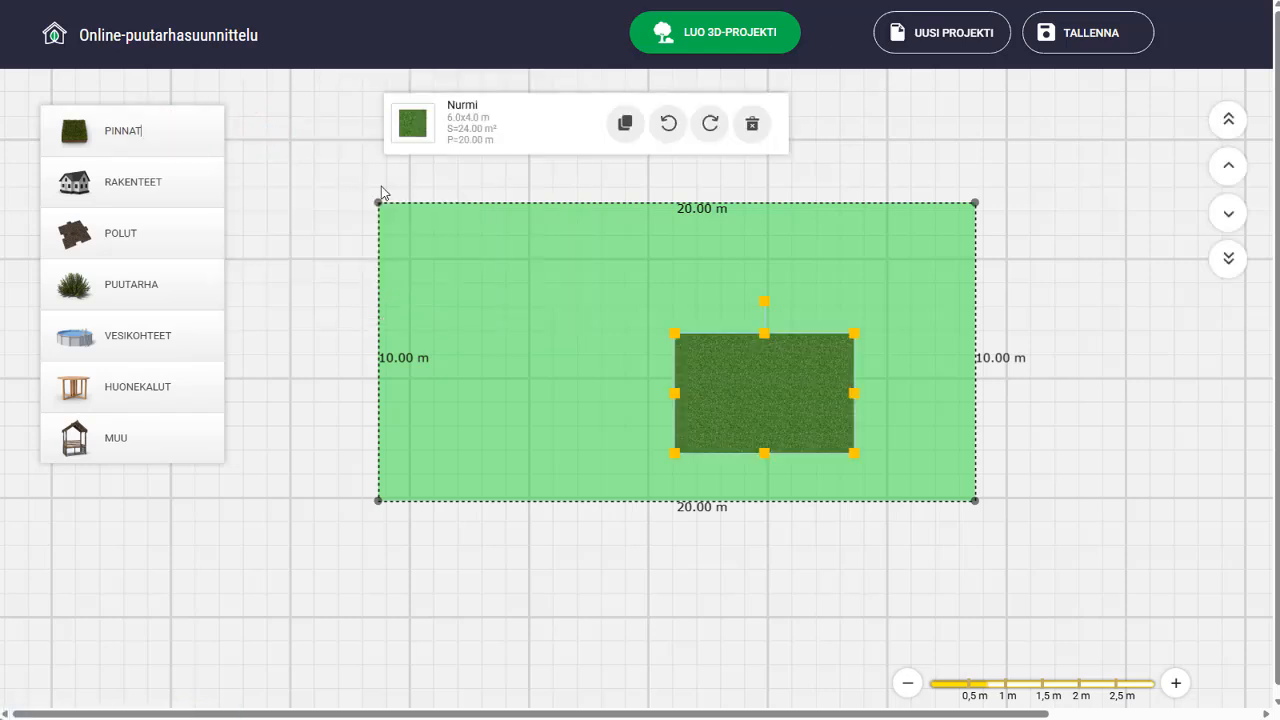
{"action": "left_click_drag", "start_coordinate": [724, 381], "coordinate": [445, 258]}
{"action": "left_click_drag", "start_coordinate": [558, 262], "coordinate": [976, 310]}
{"action": "left_click_drag", "start_coordinate": [677, 322], "coordinate": [691, 502]}
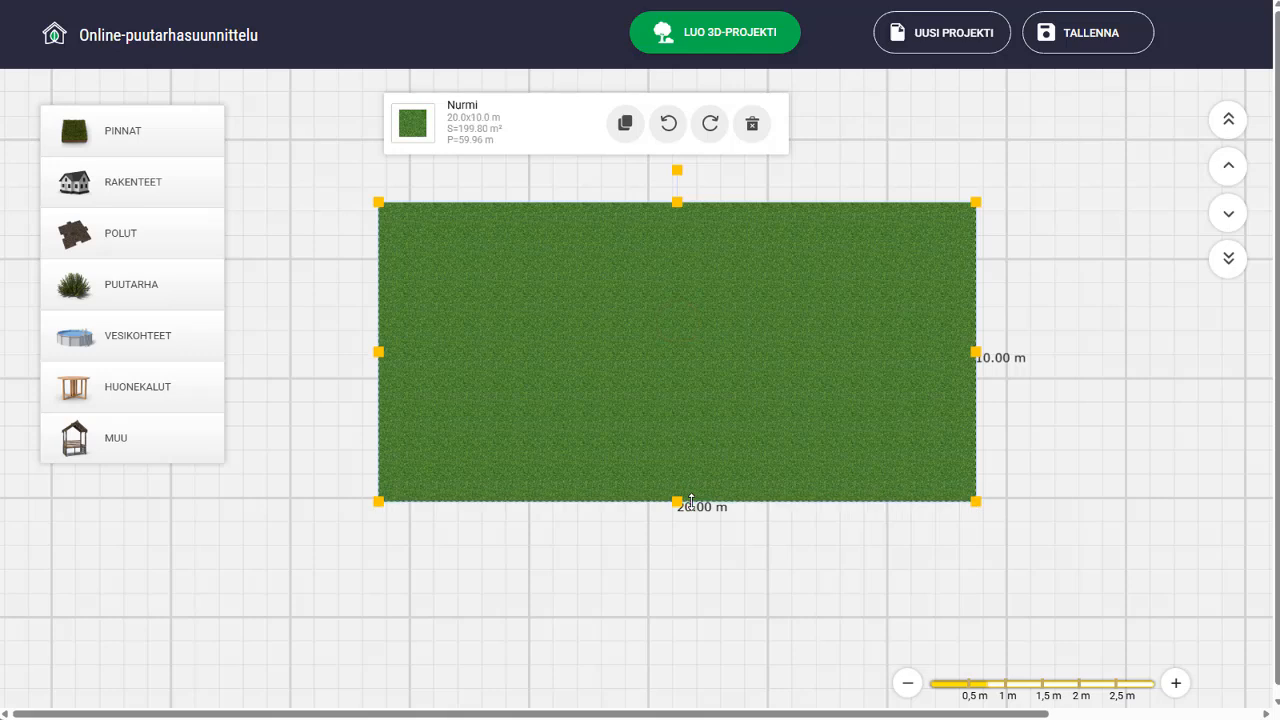
- Place a rectangular house (Suorakaiteen muotoinen talo) on the right part of the lawn, scaled down to about 4.7 x 6.3 m
{"action": "left_click", "coordinate": [174, 180]}
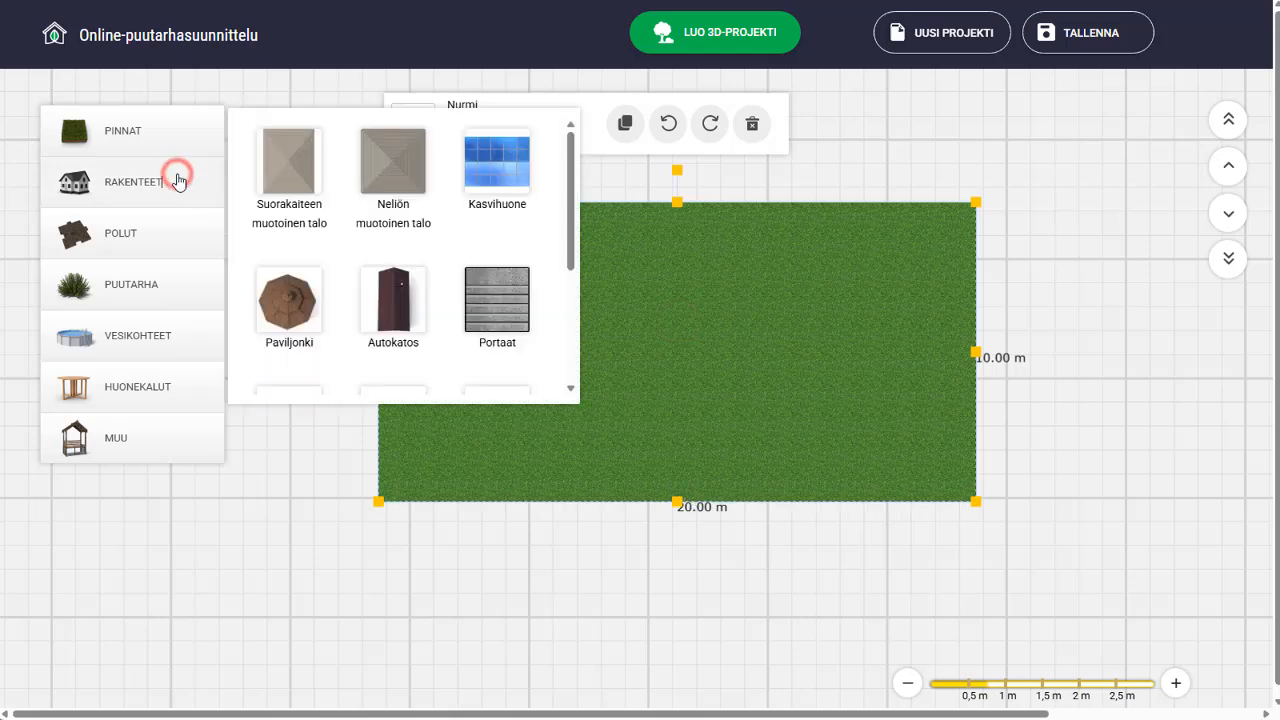
{"action": "left_click", "coordinate": [279, 175]}
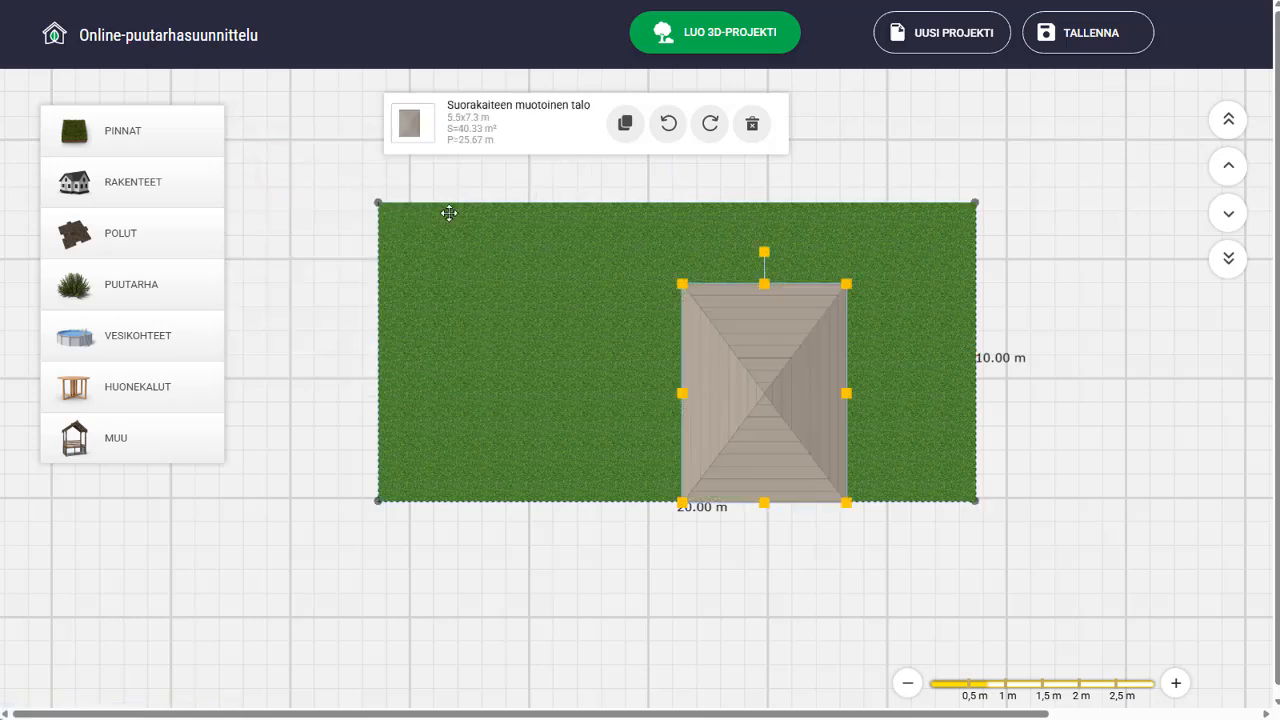
{"action": "left_click_drag", "start_coordinate": [772, 390], "coordinate": [862, 356]}
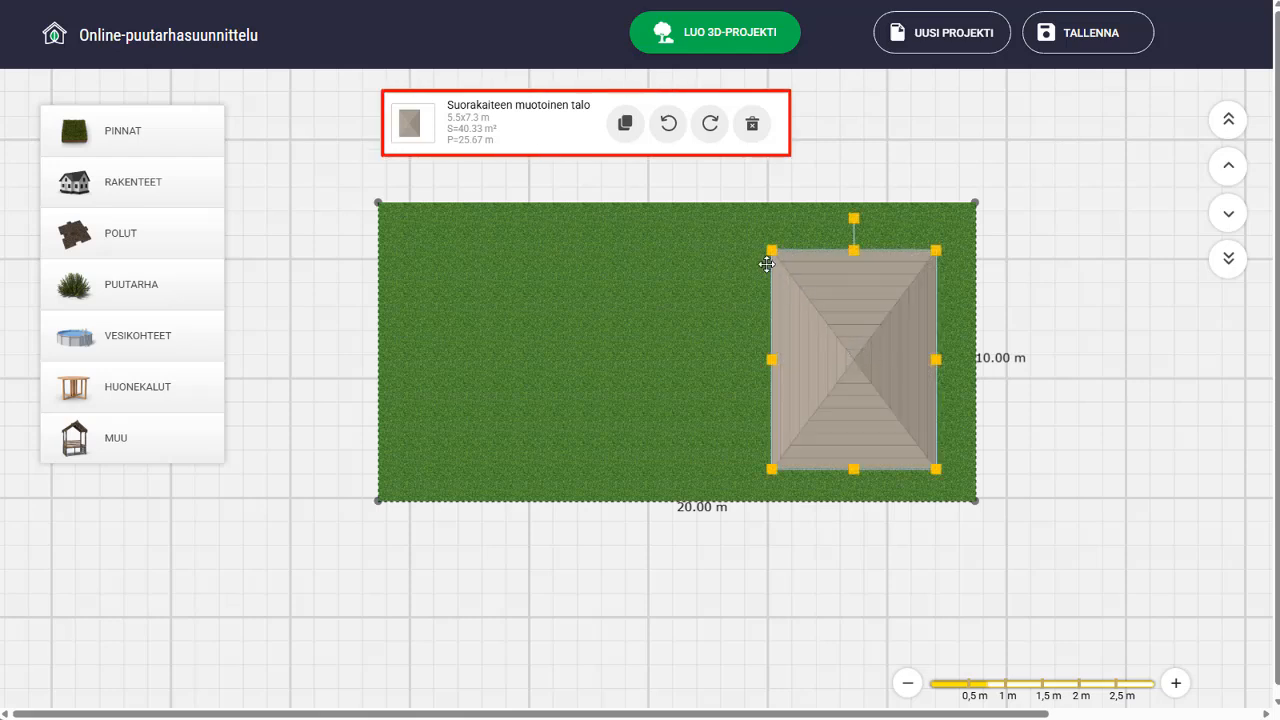
{"action": "left_click_drag", "start_coordinate": [771, 250], "coordinate": [795, 281]}
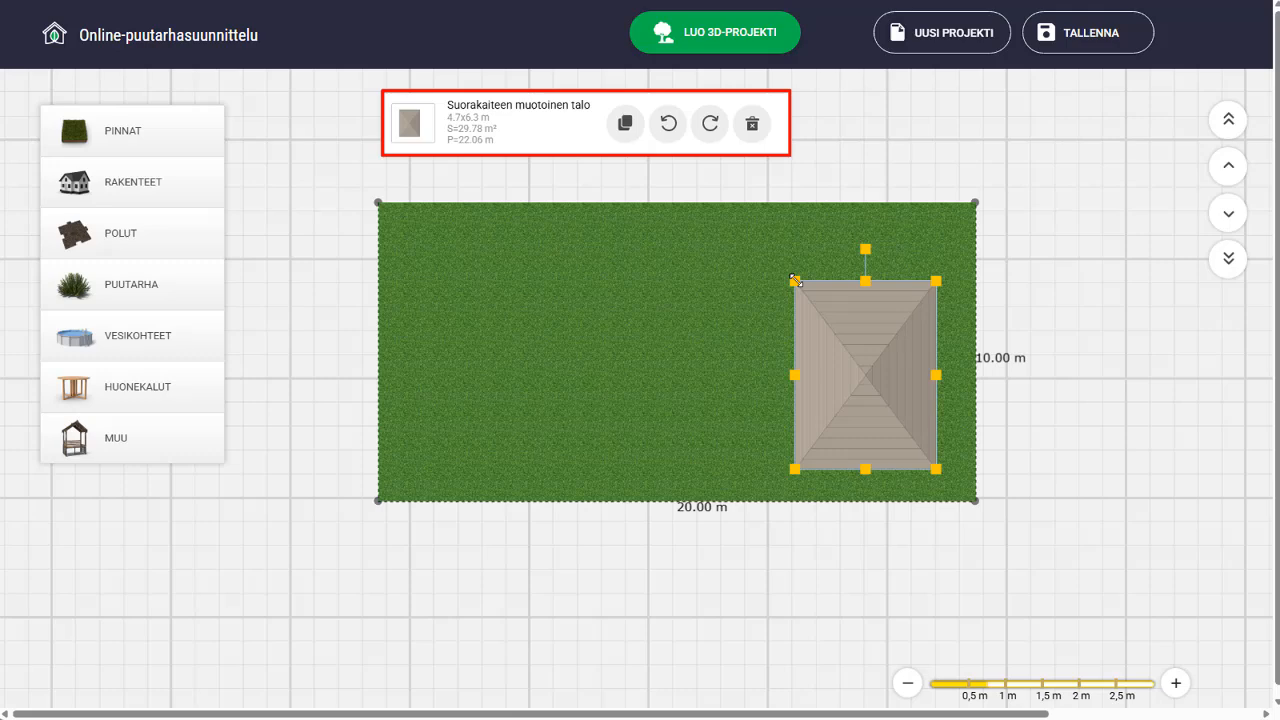
{"action": "left_click_drag", "start_coordinate": [899, 372], "coordinate": [884, 357]}
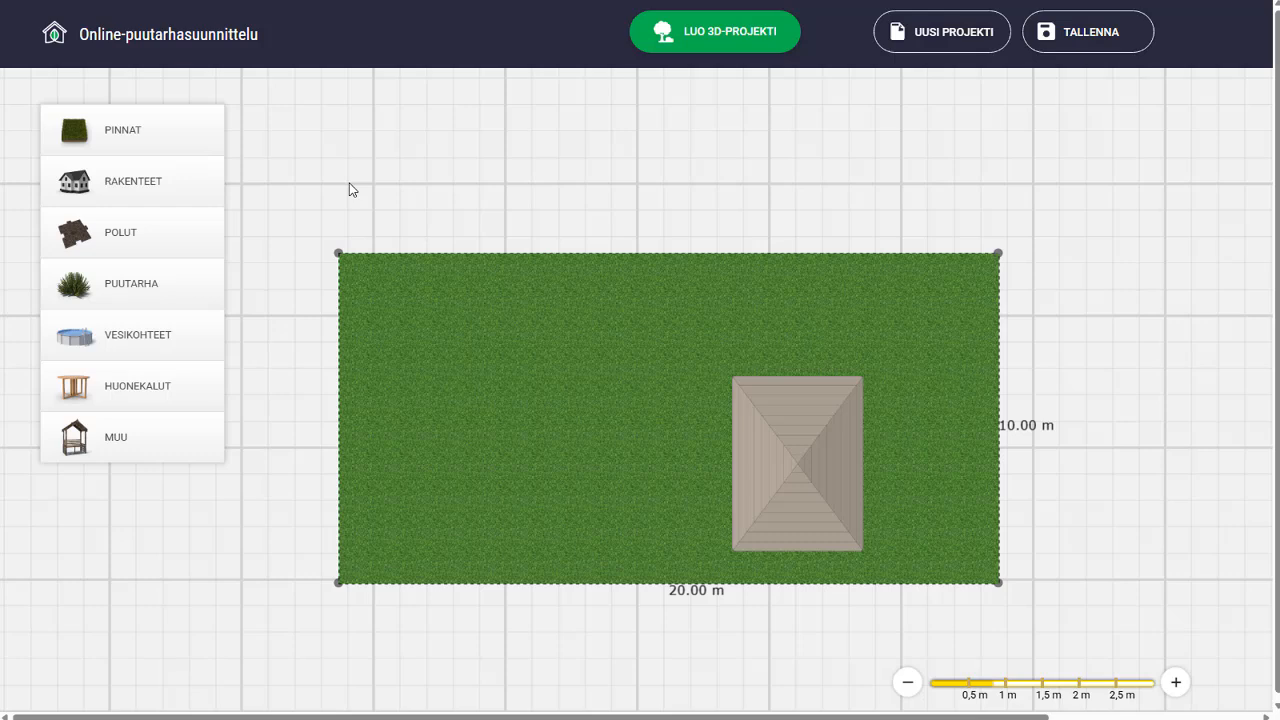
- Place a Kasvihuone (greenhouse) of about 2.0 x 1.7 m near the plot's upper edge, above-left of the house, rotated 90° clockwise
{"action": "left_click", "coordinate": [177, 177]}
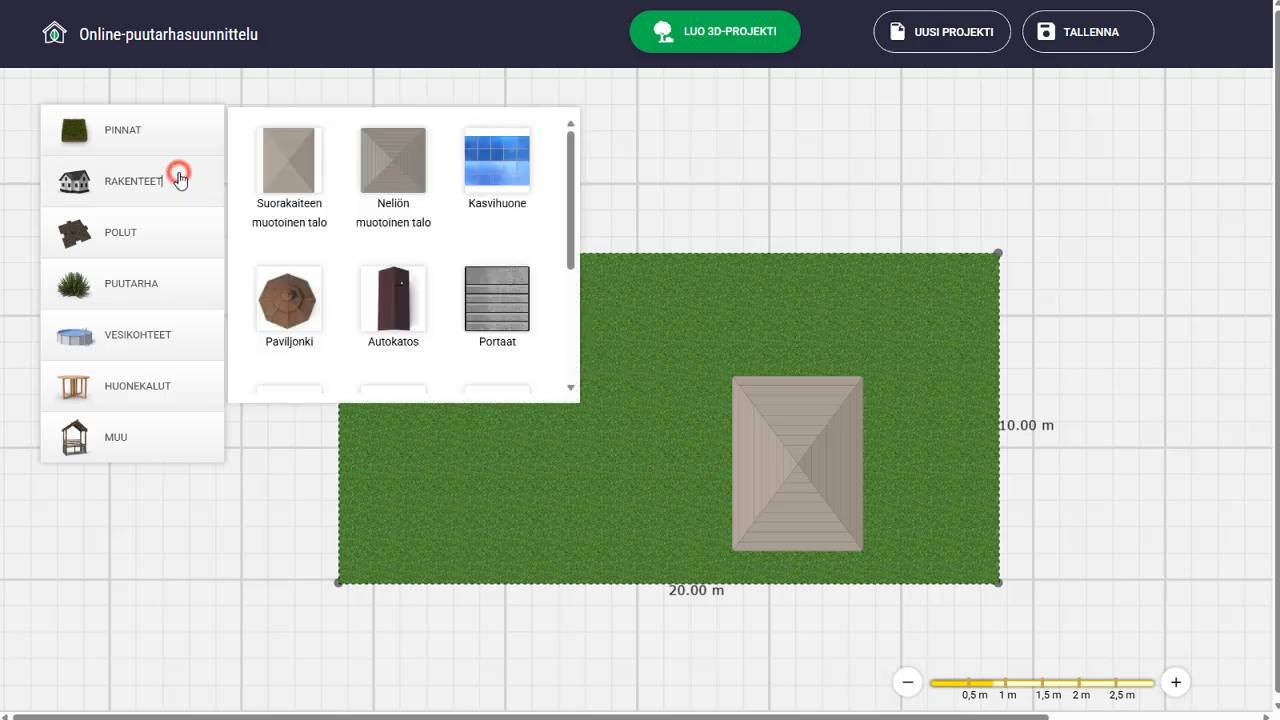
{"action": "left_click", "coordinate": [491, 162]}
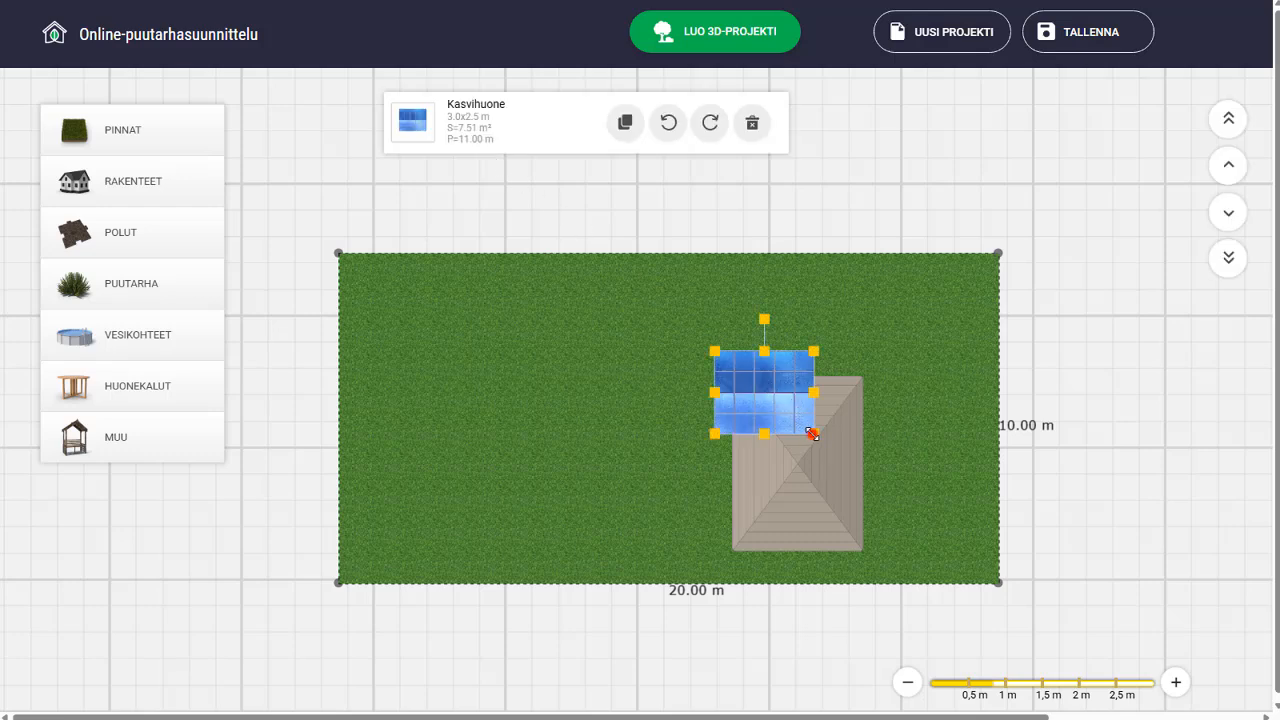
{"action": "left_click_drag", "start_coordinate": [812, 433], "coordinate": [703, 310]}
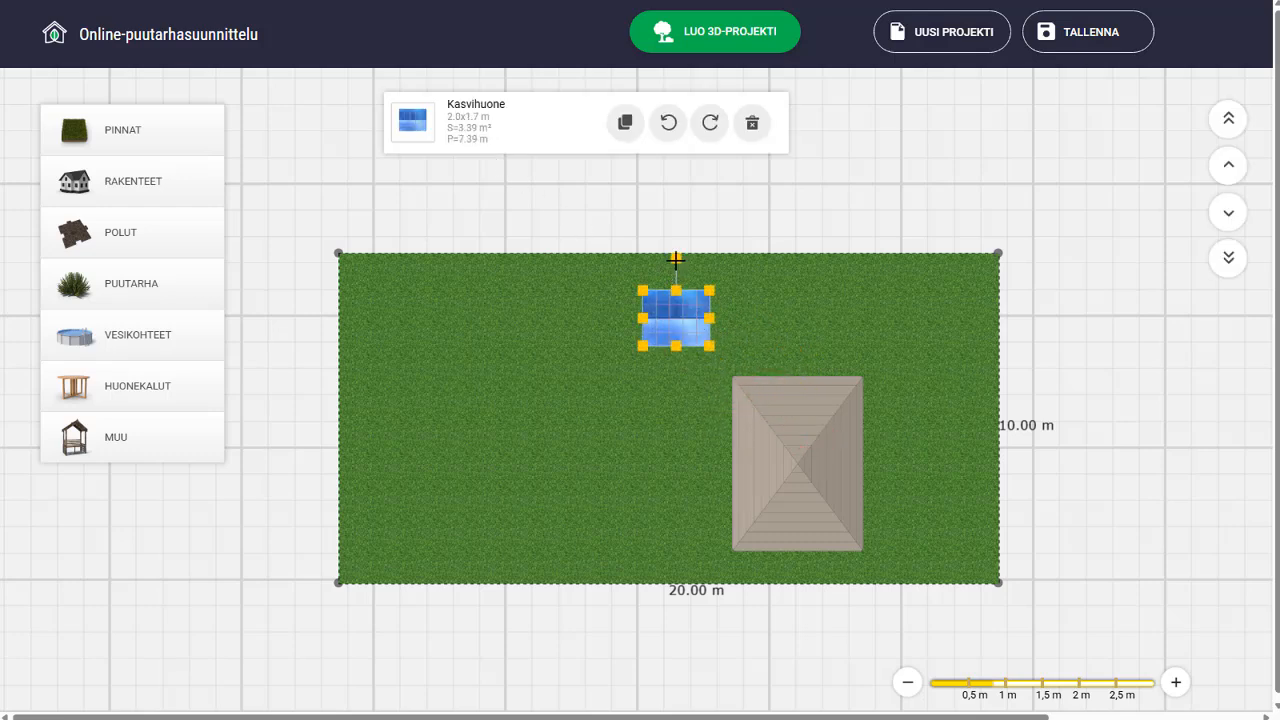
{"action": "left_click_drag", "start_coordinate": [676, 259], "coordinate": [672, 310]}
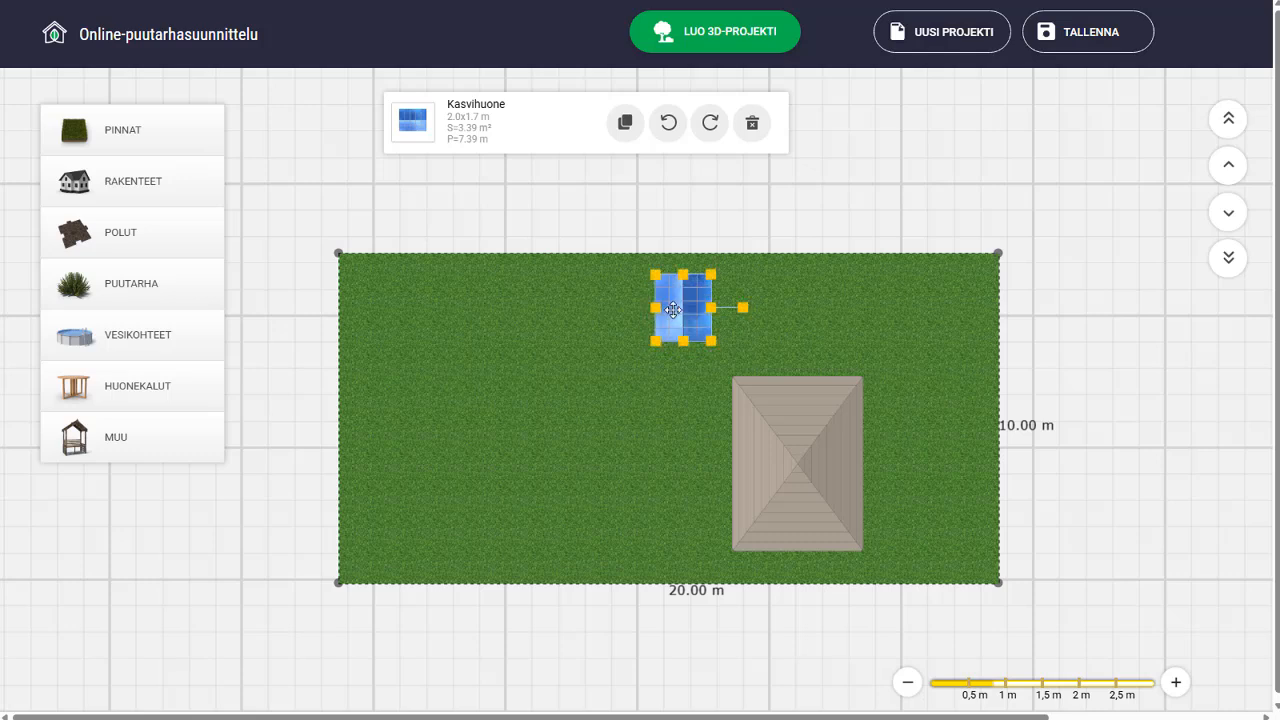
- Place a Paviljonki near the plot's left edge, scaled down to about 2.6 x 2.6 m
{"action": "left_click", "coordinate": [163, 180]}
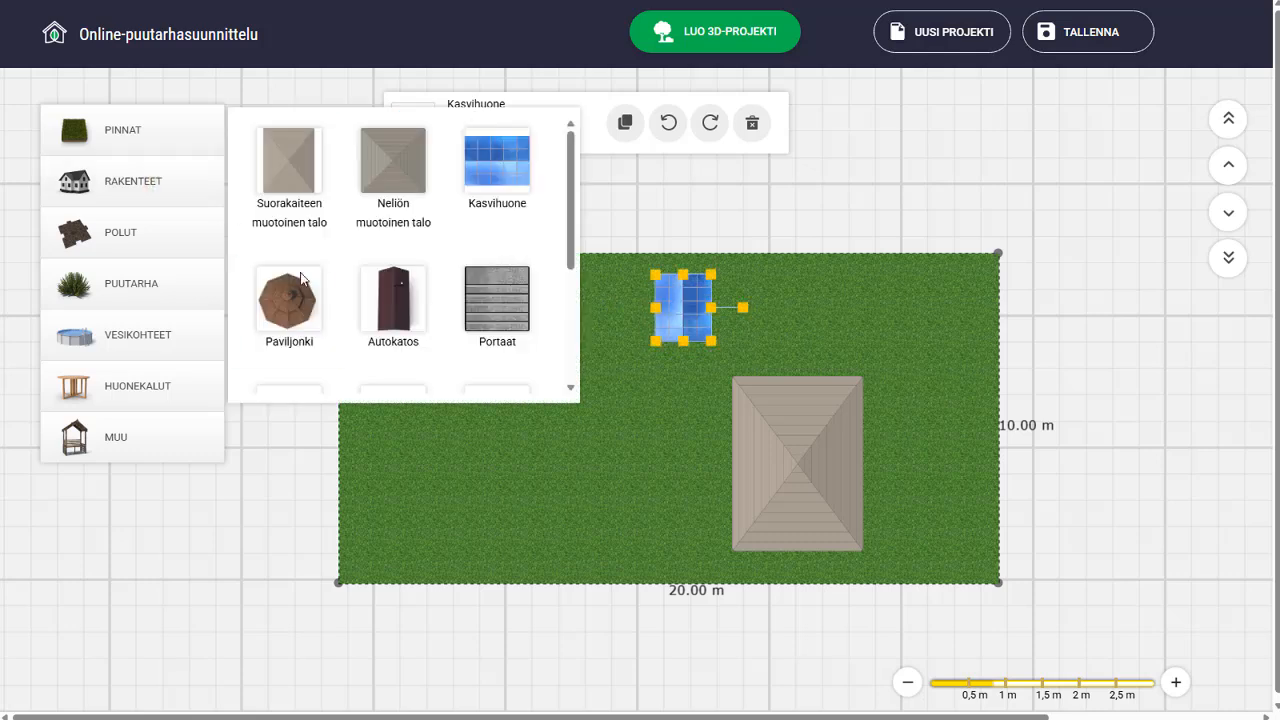
{"action": "left_click", "coordinate": [312, 300]}
{"action": "left_click_drag", "start_coordinate": [780, 403], "coordinate": [435, 421]}
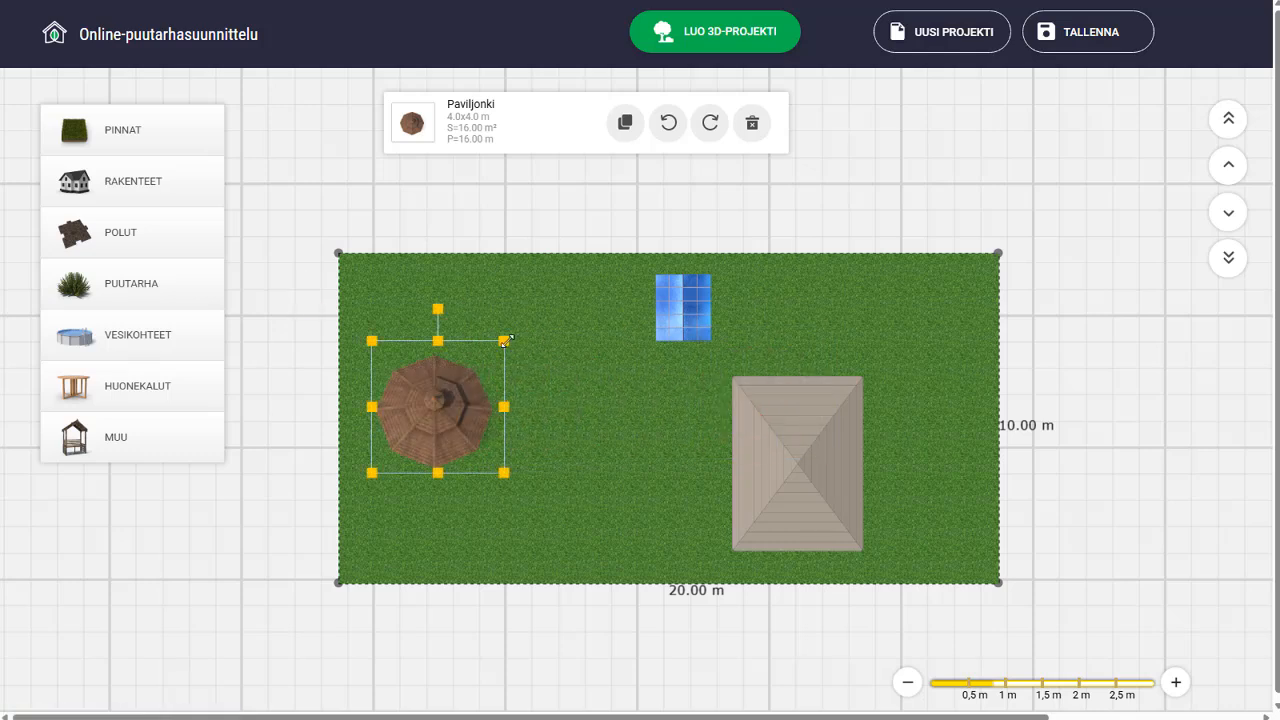
{"action": "left_click_drag", "start_coordinate": [501, 354], "coordinate": [418, 391]}
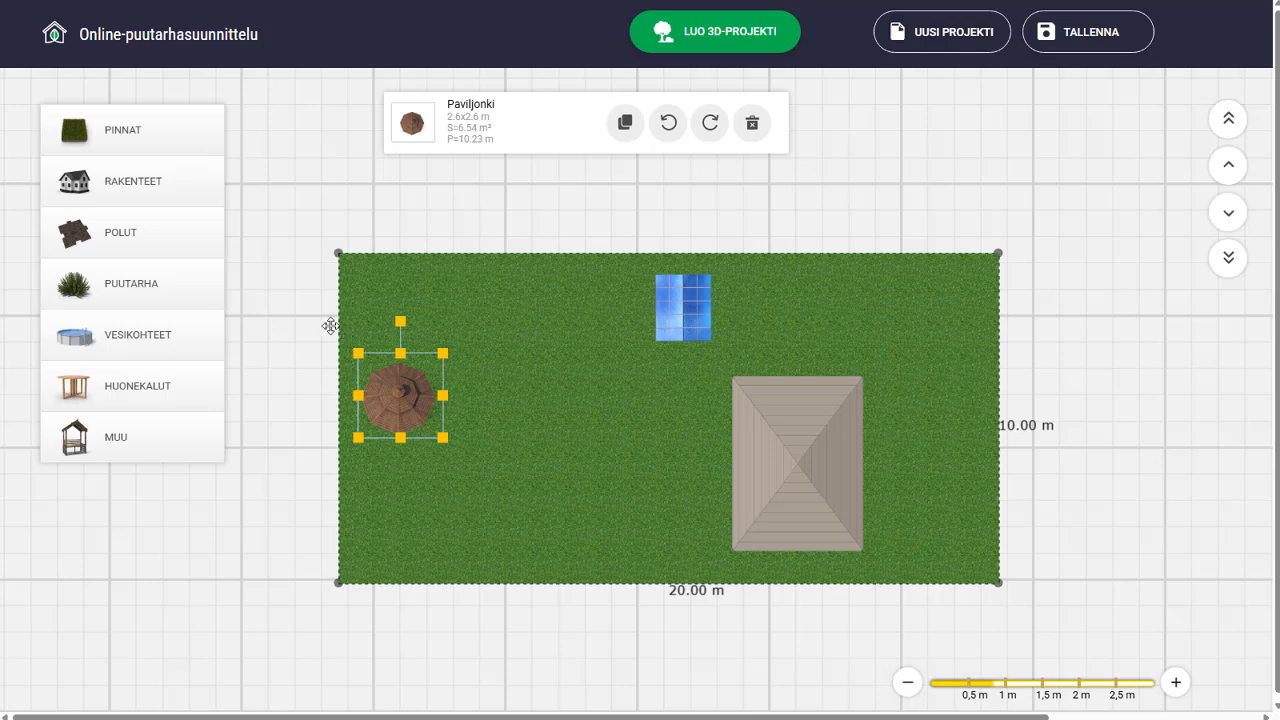
- Place a Hedelmäpuu (fruit tree) of about 2.8 x 2.8 m in the plot's upper-left corner, above the pavilion
{"action": "left_click", "coordinate": [190, 292]}
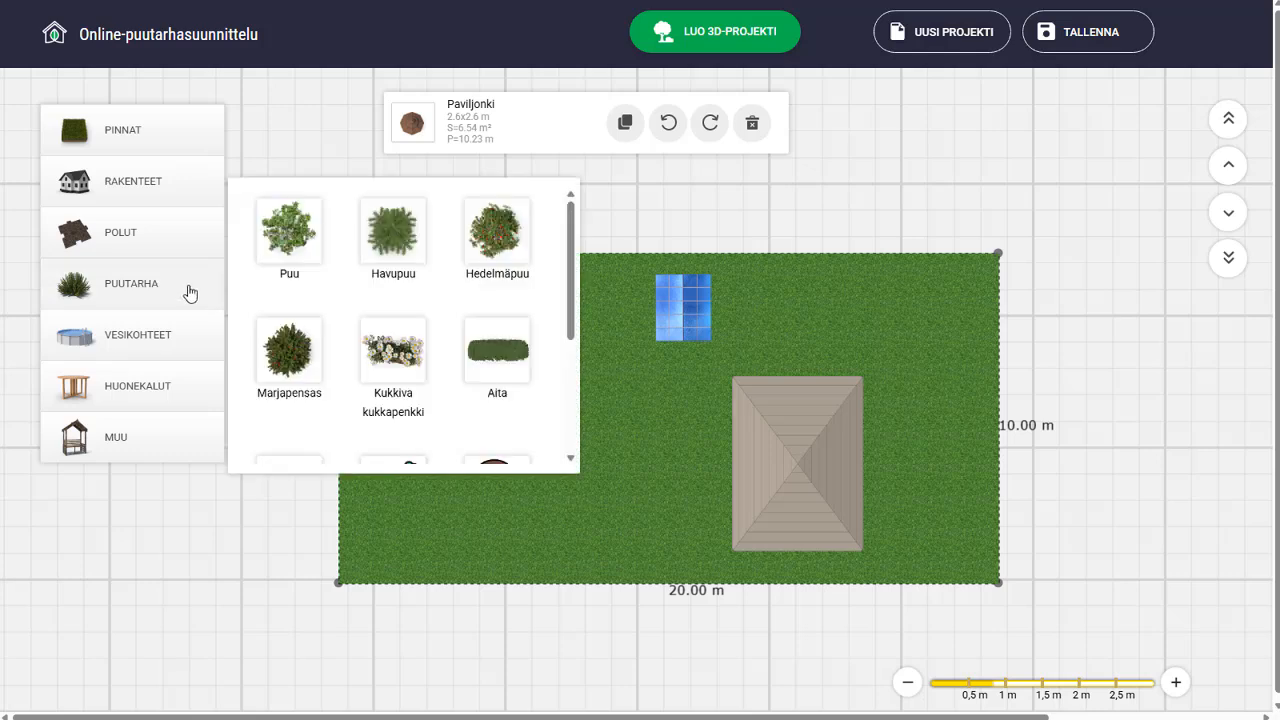
{"action": "left_click", "coordinate": [479, 246]}
{"action": "left_click_drag", "start_coordinate": [837, 308], "coordinate": [758, 372]}
{"action": "left_click_drag", "start_coordinate": [726, 429], "coordinate": [397, 286]}
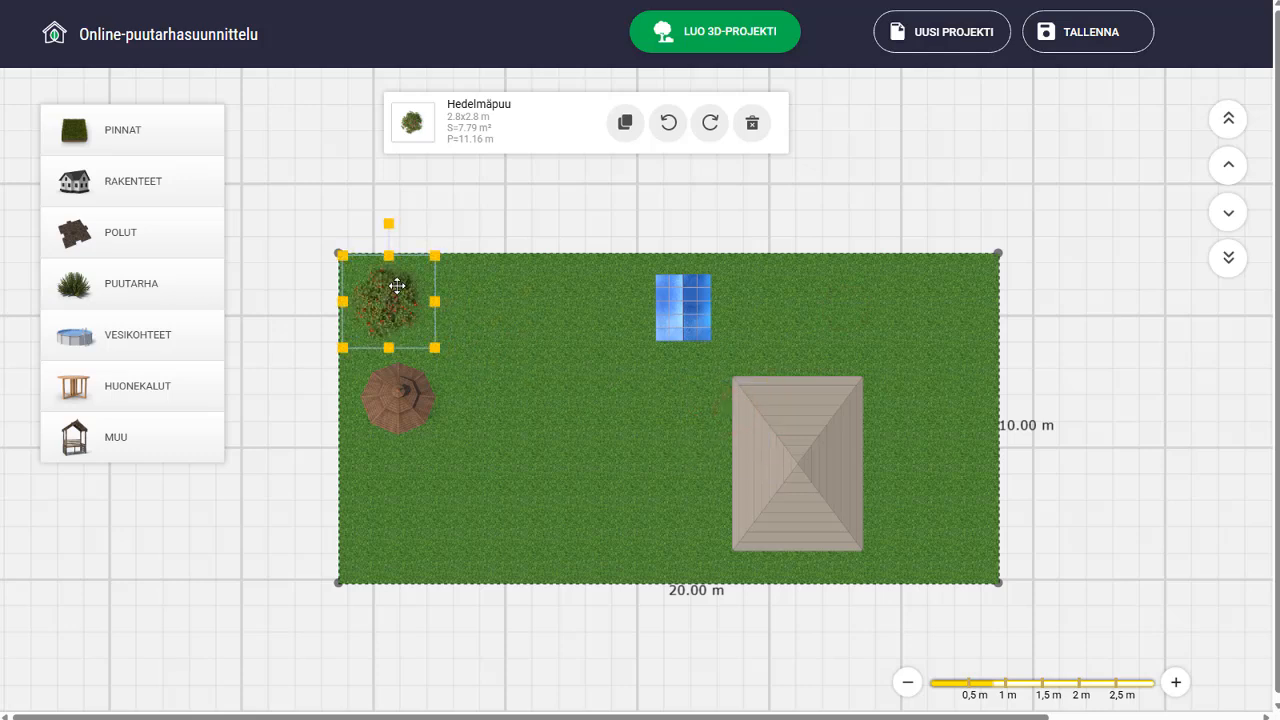
- Place a small Kukkapenkki (planting bed) beside the greenhouse's left side and duplicate it directly below
{"action": "left_click", "coordinate": [191, 123]}
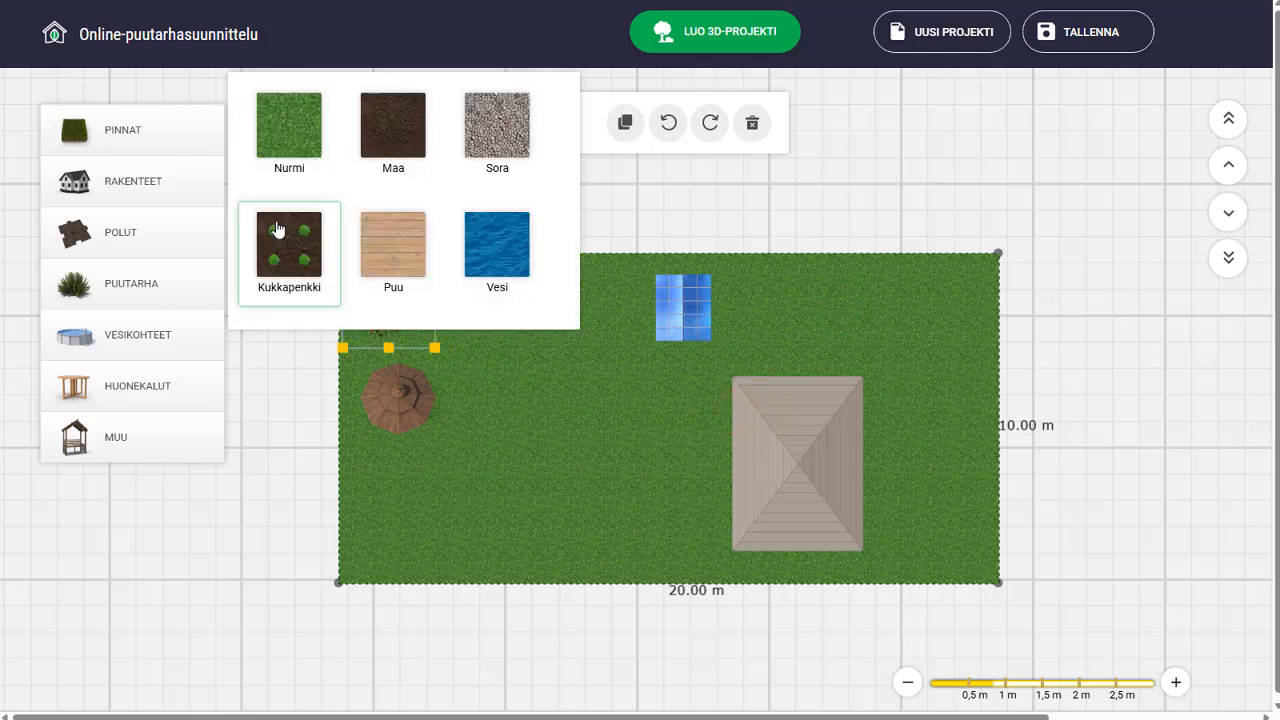
{"action": "left_click", "coordinate": [277, 224]}
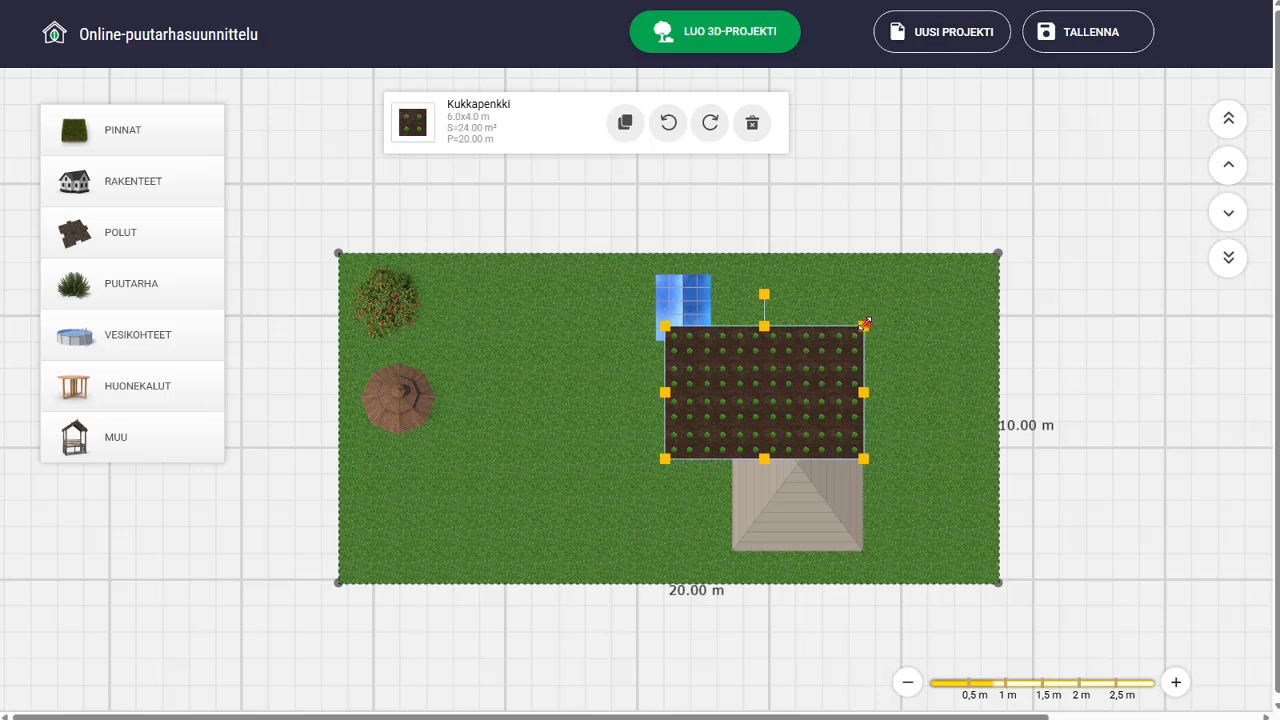
{"action": "left_click_drag", "start_coordinate": [864, 324], "coordinate": [612, 283]}
{"action": "left_click", "coordinate": [625, 122]}
{"action": "left_click", "coordinate": [620, 385]}
{"action": "key", "text": "Escape"}
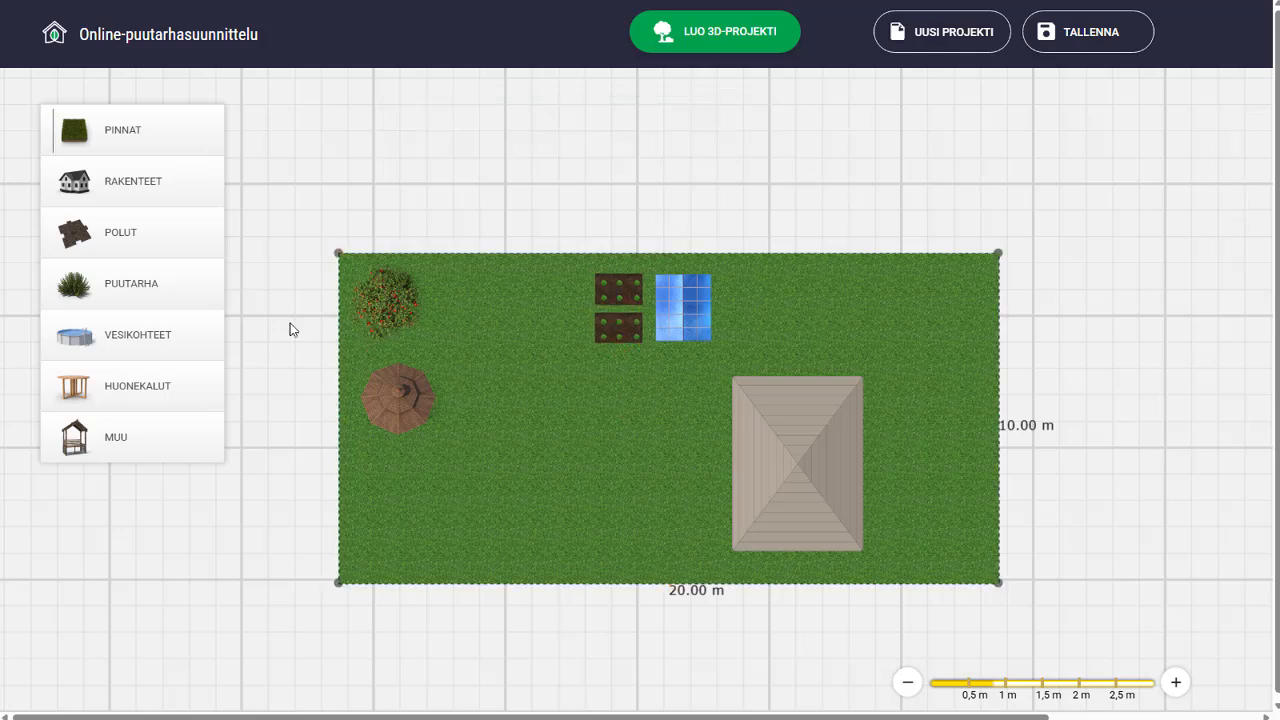
- Add a Porkkanat (carrots) symbol of about 0.6 x 0.6 m to the centre of the upper planting bed
{"action": "left_click", "coordinate": [188, 281]}
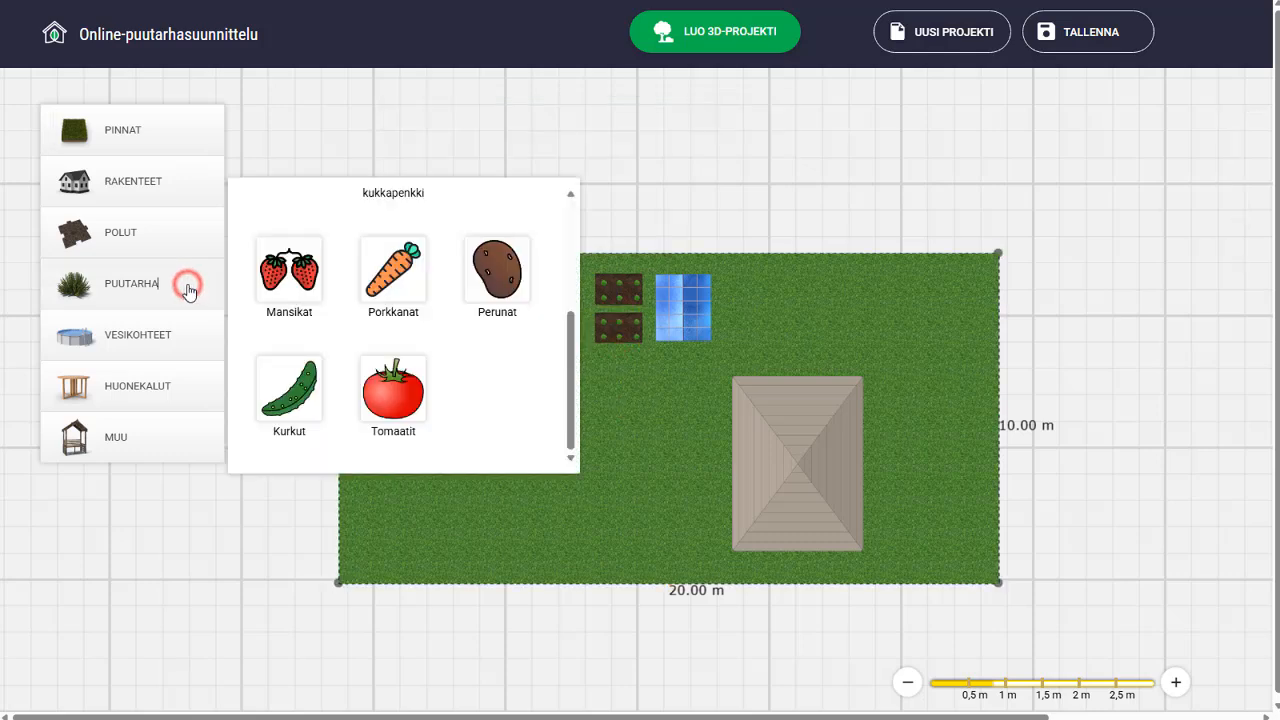
{"action": "left_click", "coordinate": [388, 287]}
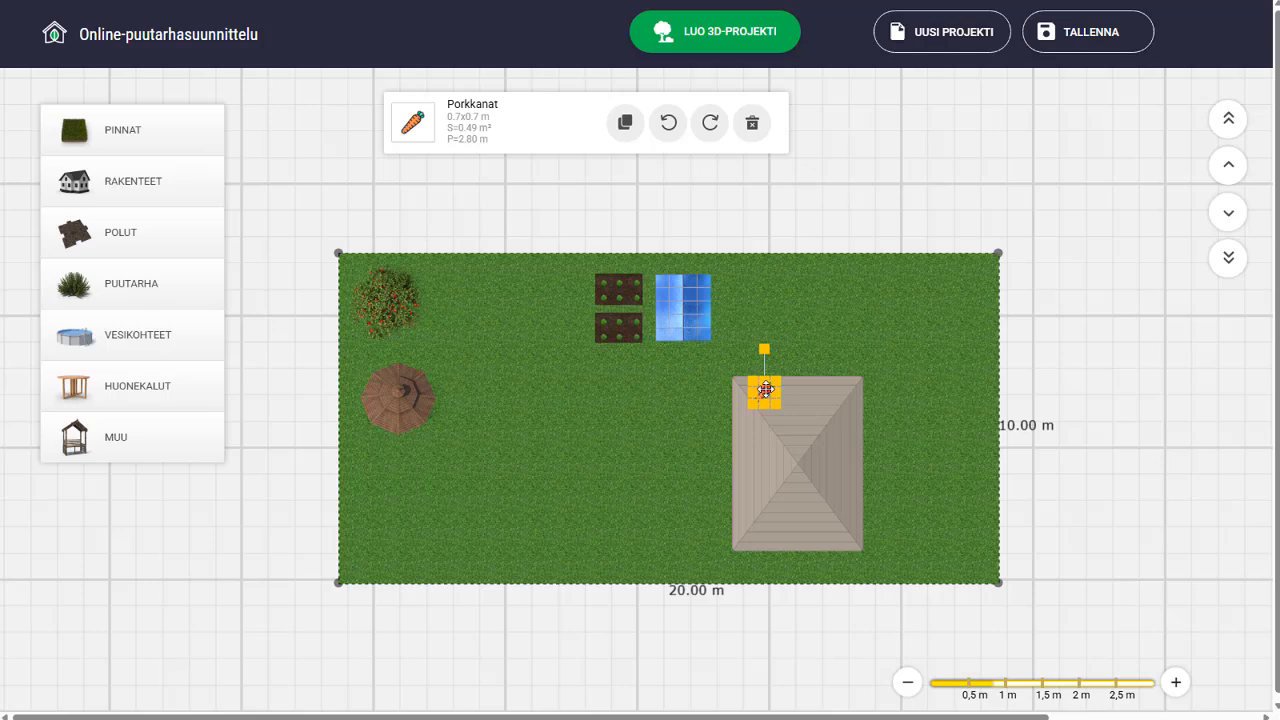
{"action": "left_click_drag", "start_coordinate": [765, 390], "coordinate": [620, 285]}
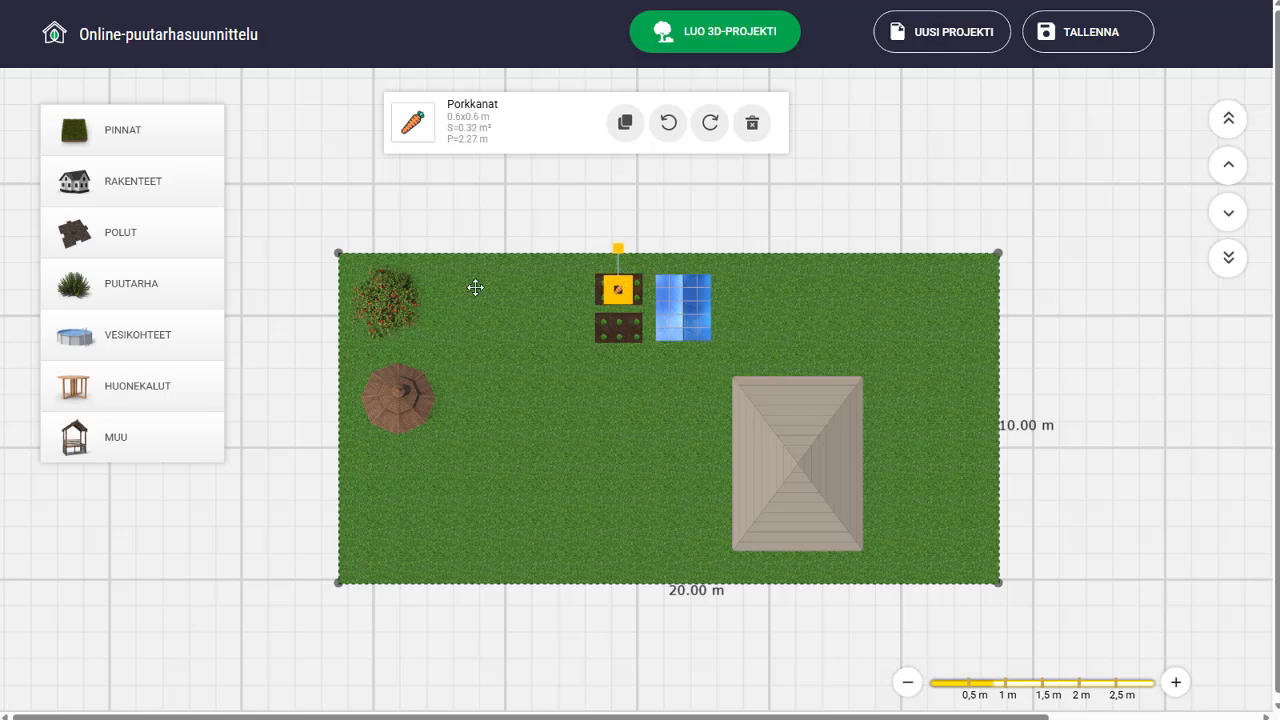
- Add a Mansikat (strawberries) symbol of about 0.5 x 0.5 m to the centre of the lower planting bed
{"action": "left_click", "coordinate": [177, 277]}
{"action": "left_click", "coordinate": [300, 282]}
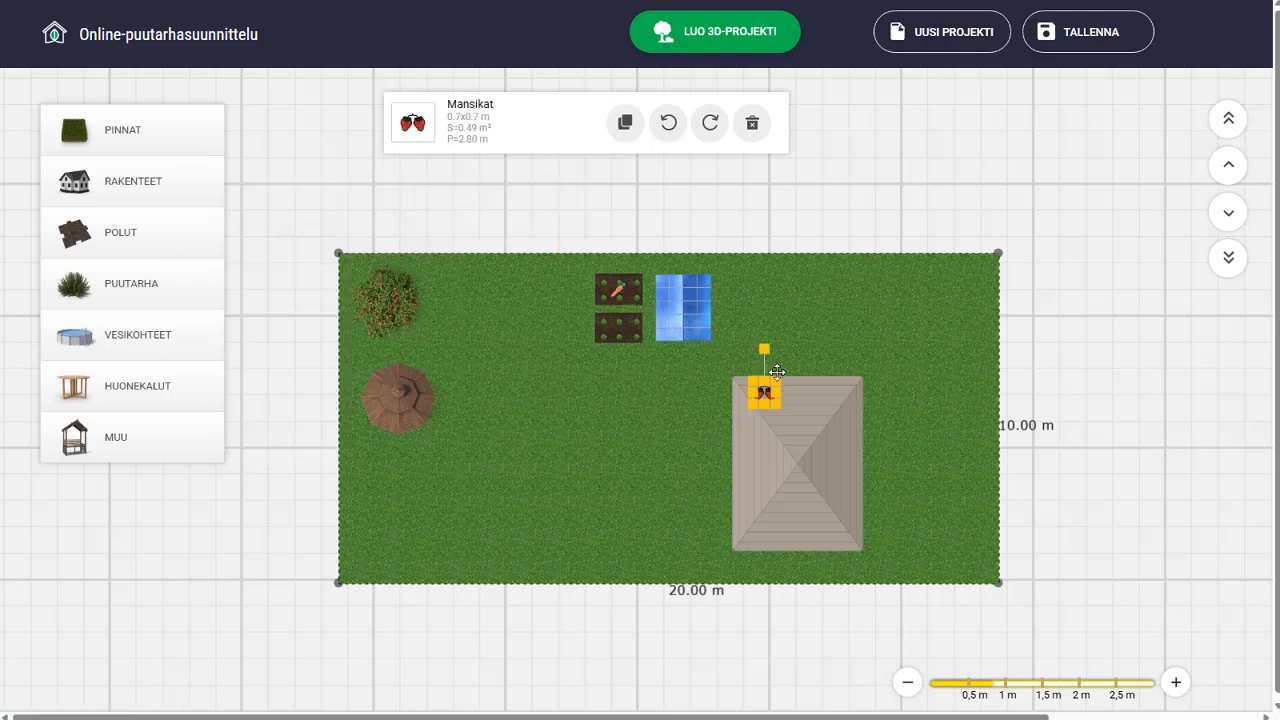
{"action": "left_click_drag", "start_coordinate": [777, 372], "coordinate": [619, 328]}
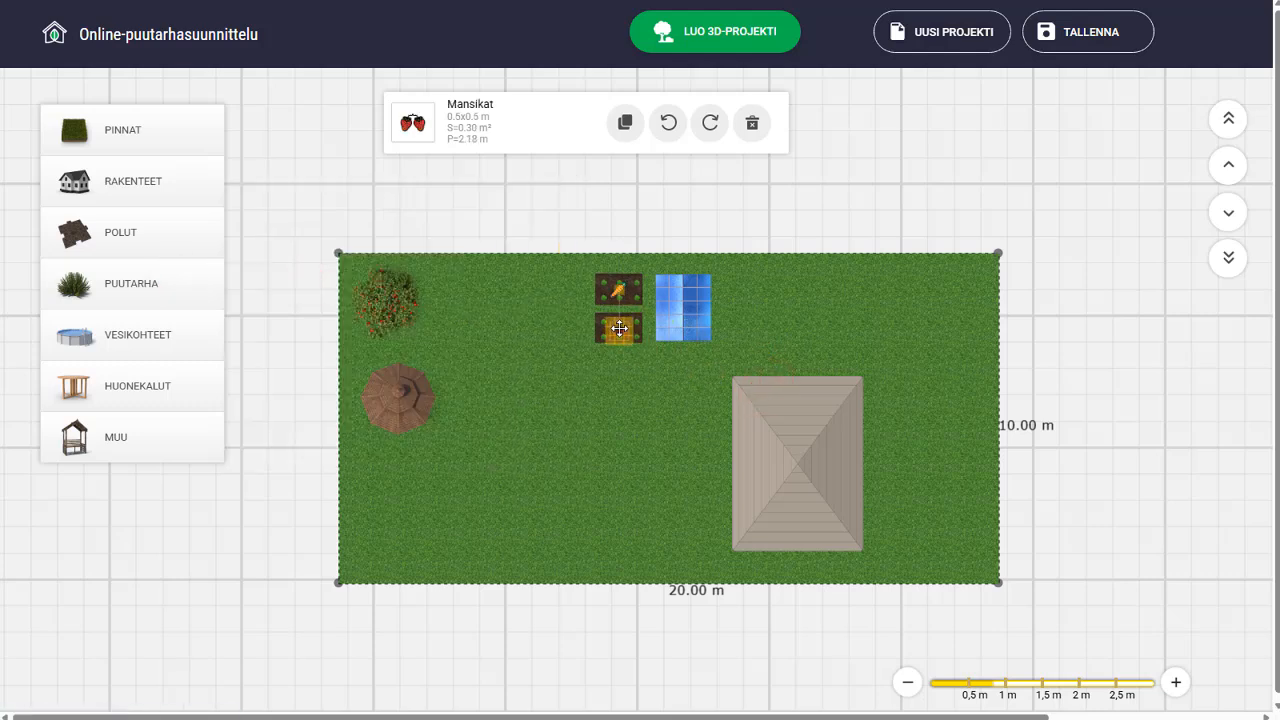
{"action": "left_click", "coordinate": [611, 400]}
{"action": "left_click", "coordinate": [258, 312]}
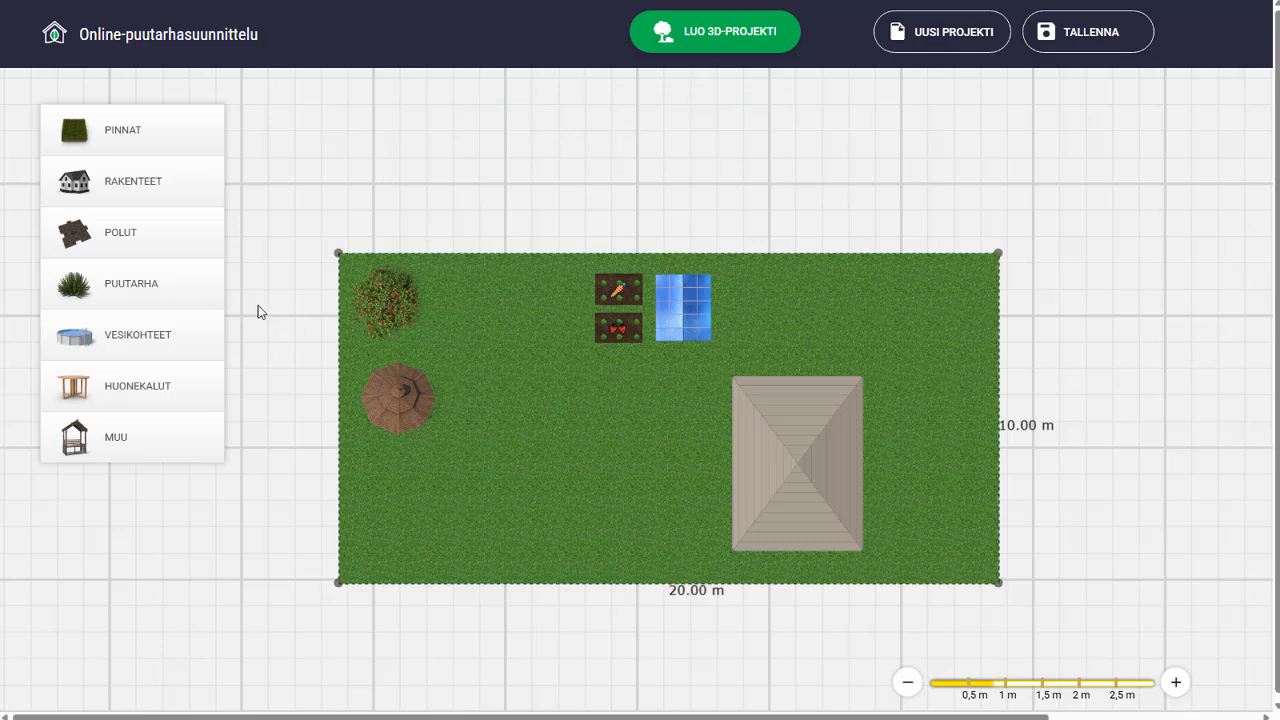
- Place 0.7 x 0.7 m Kurkut (cucumbers) and Tomaatit (tomatoes) symbols in the greenhouse's upper-right and lower-left parts
{"action": "left_click", "coordinate": [189, 285]}
{"action": "left_click", "coordinate": [295, 368]}
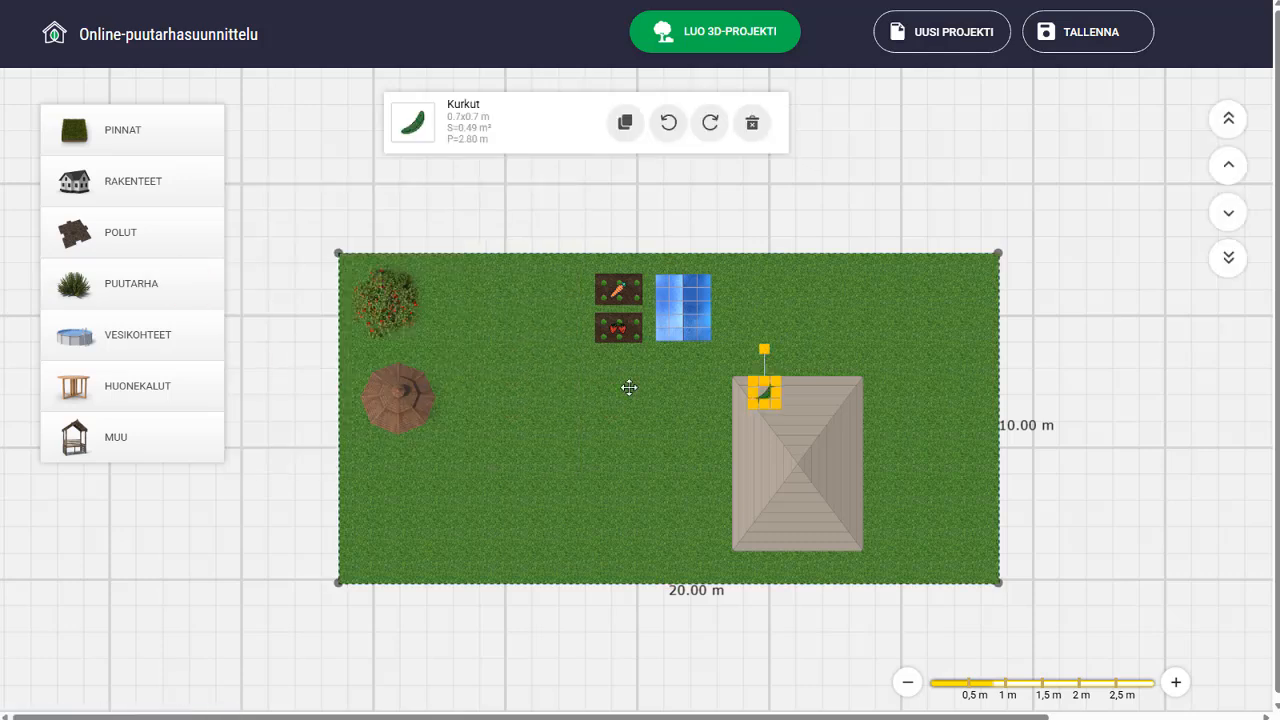
{"action": "left_click_drag", "start_coordinate": [767, 390], "coordinate": [699, 289]}
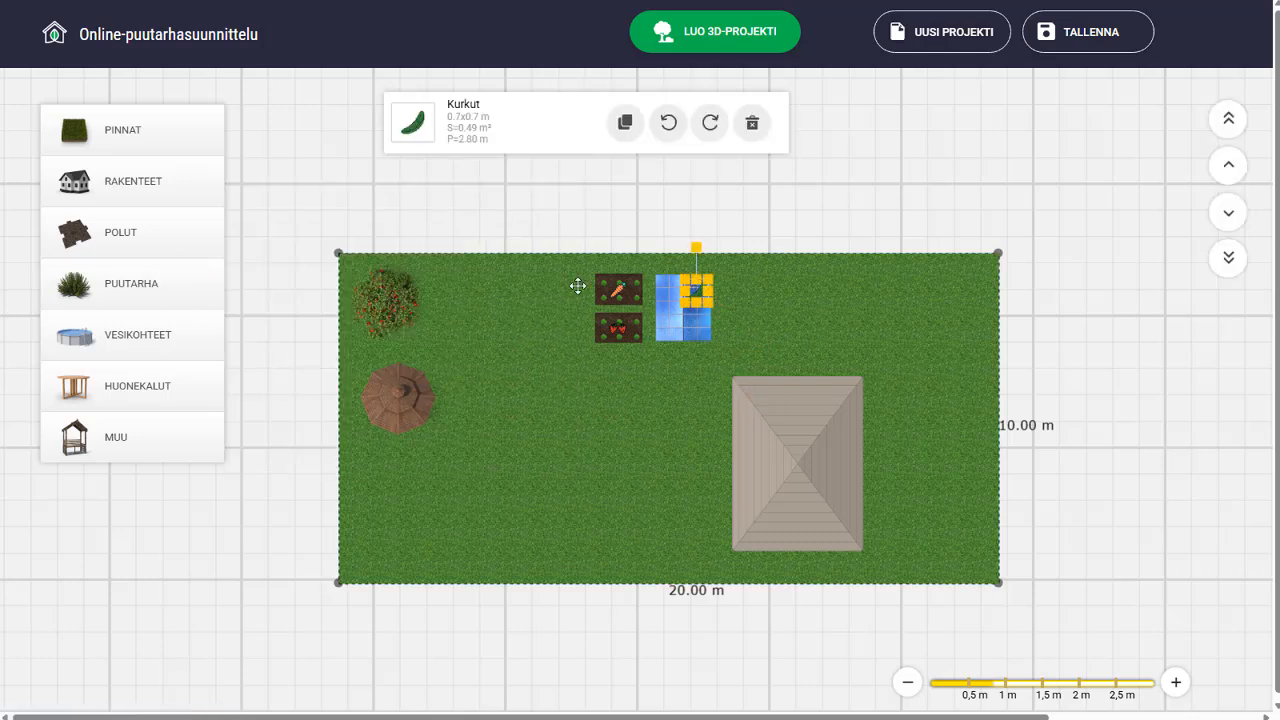
{"action": "left_click", "coordinate": [184, 289]}
{"action": "left_click", "coordinate": [393, 390]}
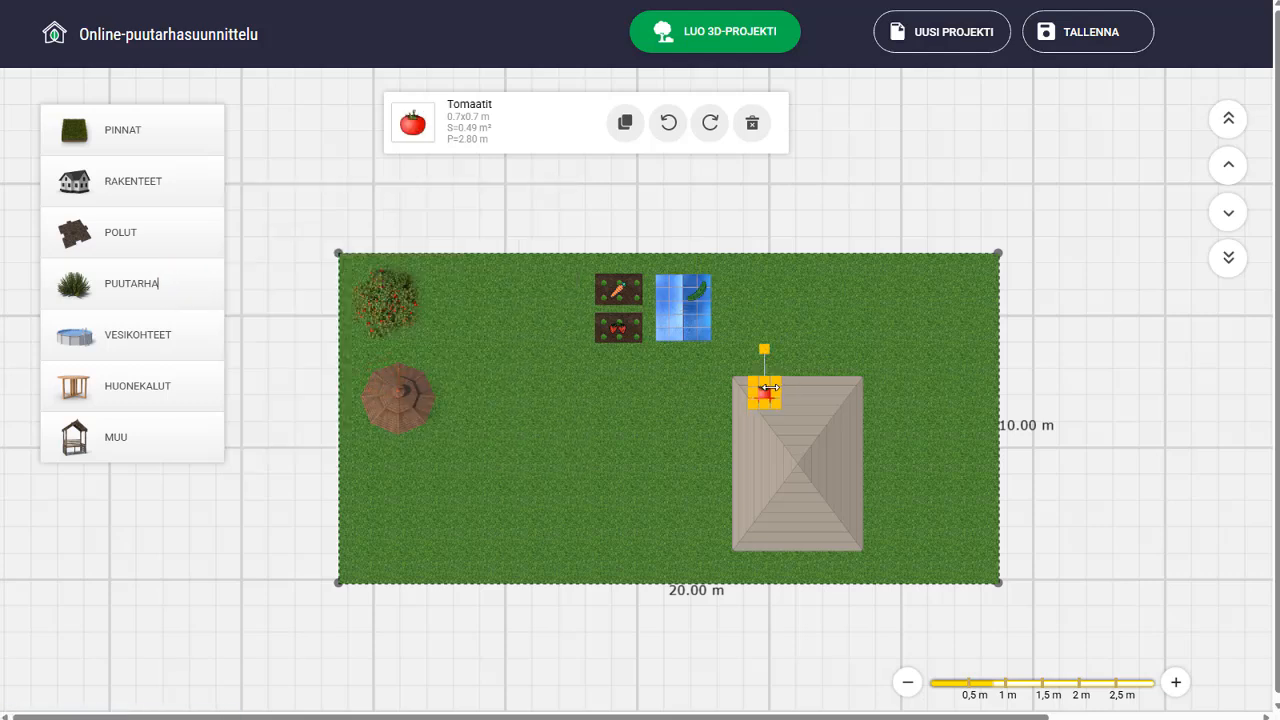
{"action": "left_click_drag", "start_coordinate": [767, 390], "coordinate": [673, 324]}
{"action": "left_click", "coordinate": [674, 392]}
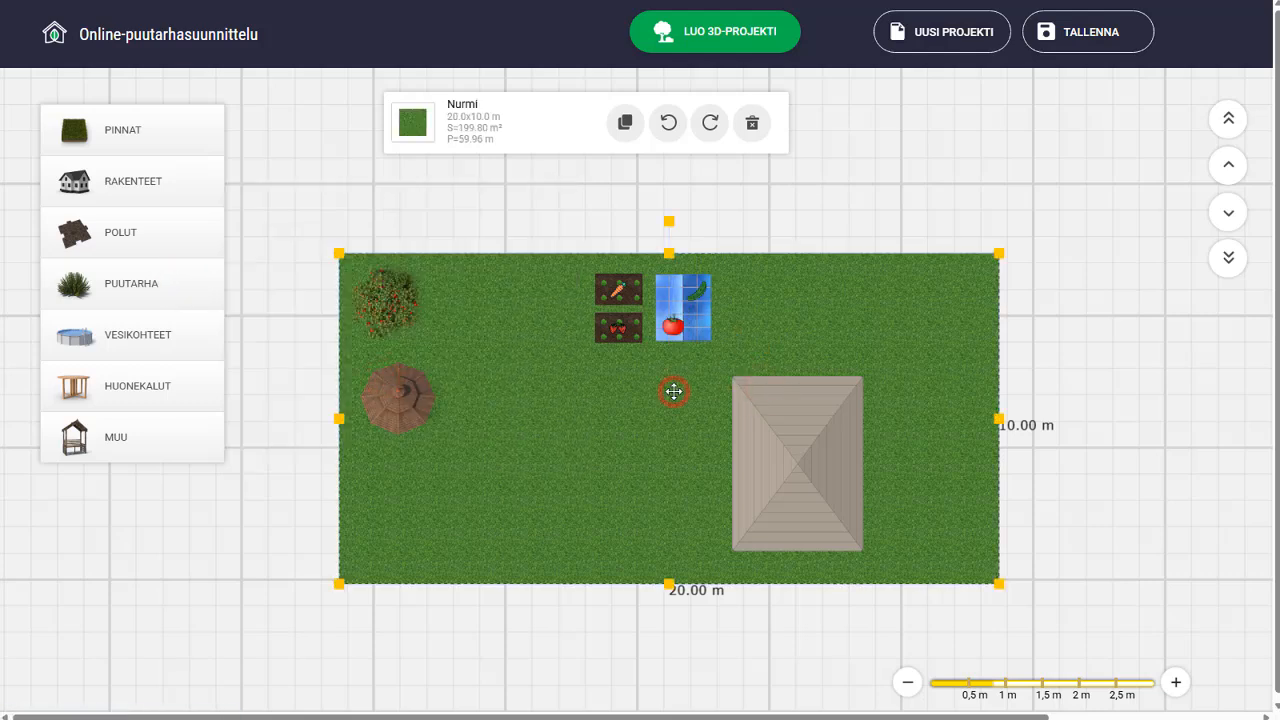
{"action": "left_click", "coordinate": [674, 392]}
- Place a Marjapensas (berry bush) of about 0.8 x 0.8 m just left of the carrot bed
{"action": "left_click", "coordinate": [157, 289]}
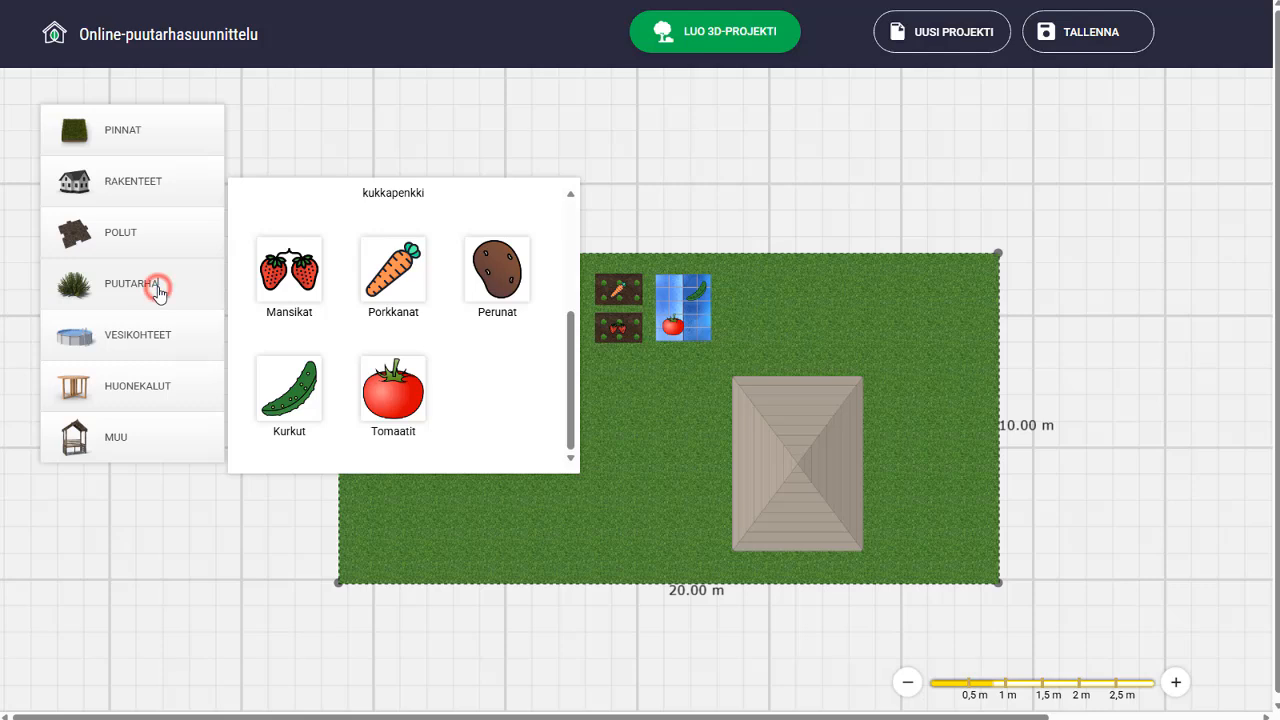
{"action": "left_click_drag", "start_coordinate": [566, 372], "coordinate": [576, 244]}
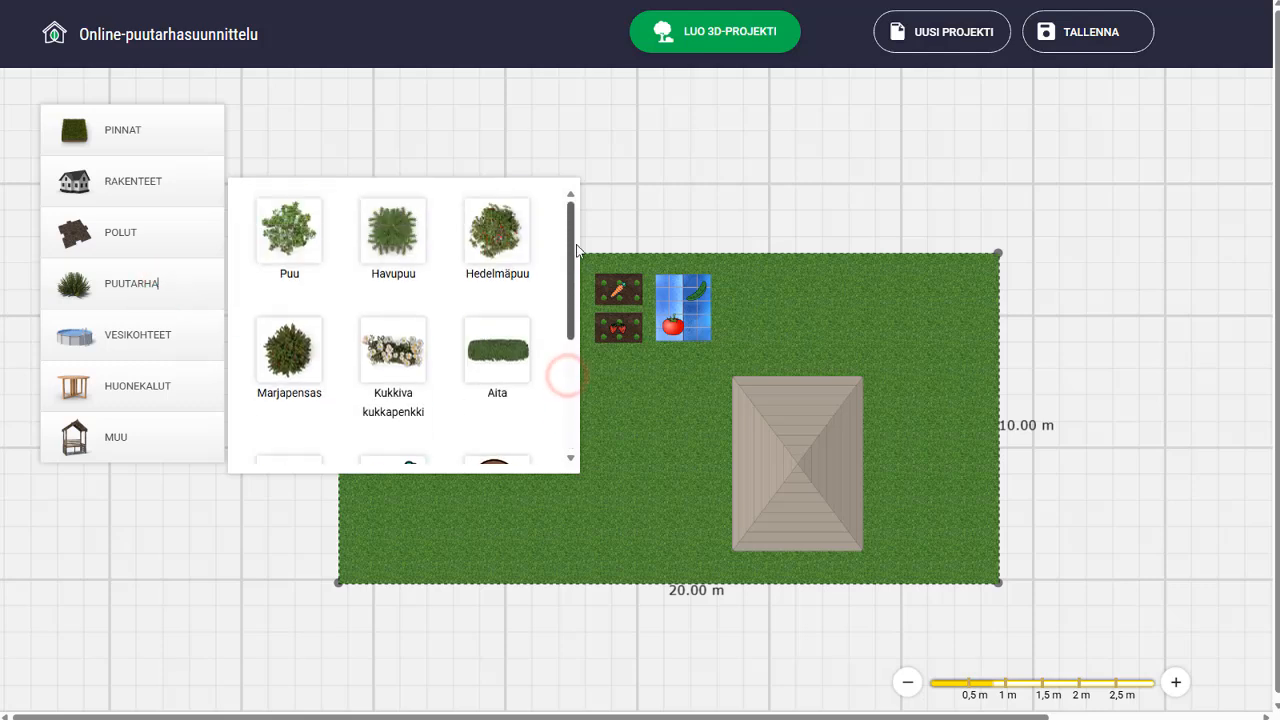
{"action": "left_click", "coordinate": [300, 355]}
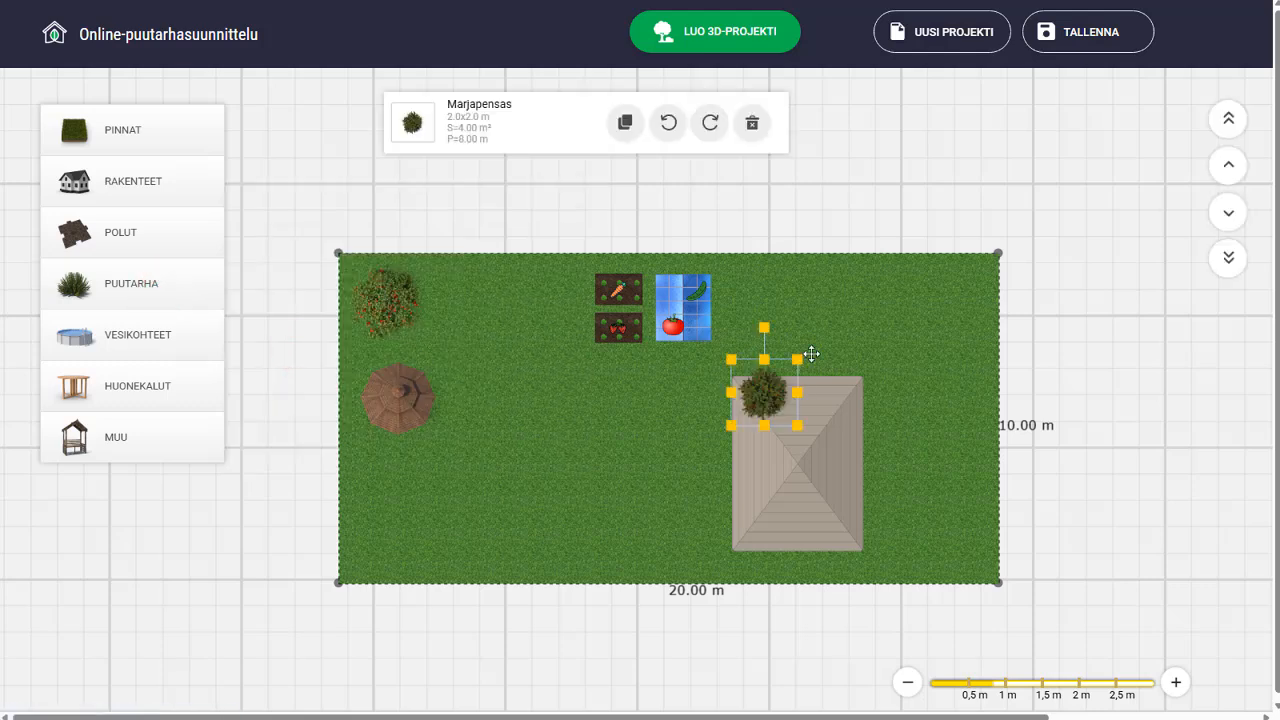
{"action": "left_click_drag", "start_coordinate": [800, 356], "coordinate": [565, 279]}
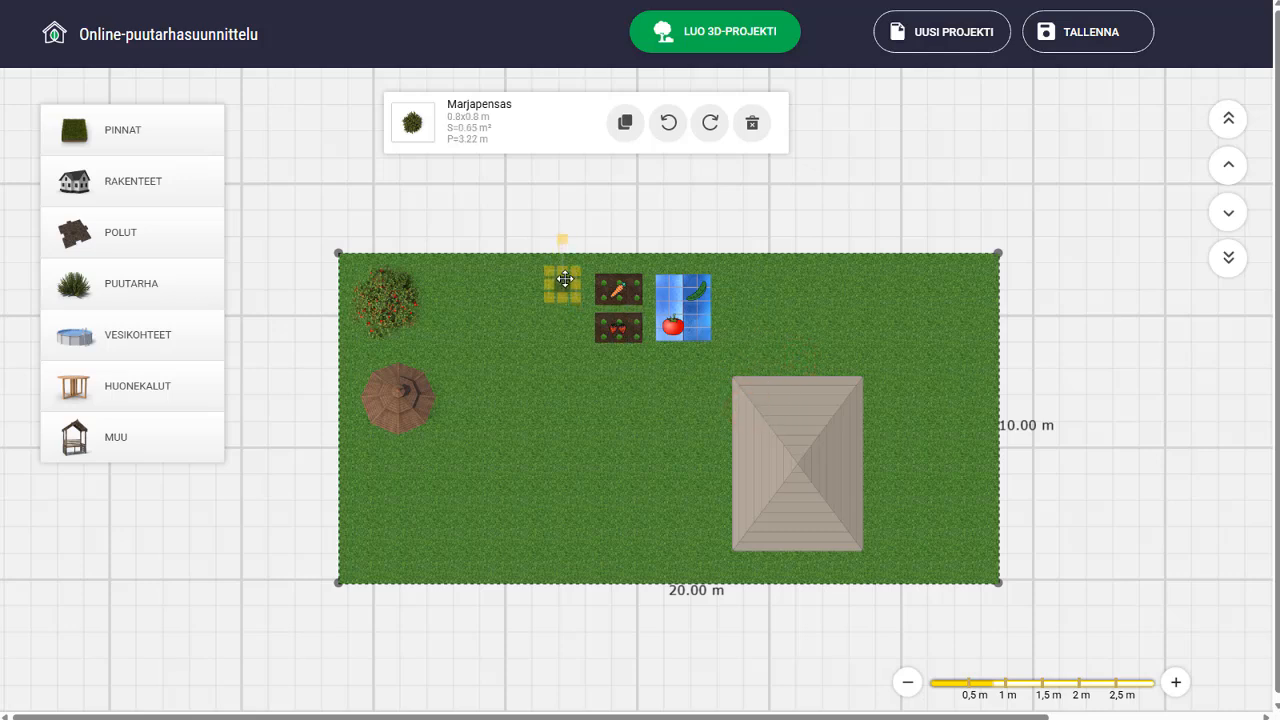
- Duplicate the berry bush three times, with one copy left of the strawberry bed and two in a row below it
{"action": "left_click", "coordinate": [626, 131]}
{"action": "left_click_drag", "start_coordinate": [562, 283], "coordinate": [636, 361]}
{"action": "left_click", "coordinate": [625, 123]}
{"action": "left_click", "coordinate": [633, 131]}
{"action": "left_click", "coordinate": [648, 414]}
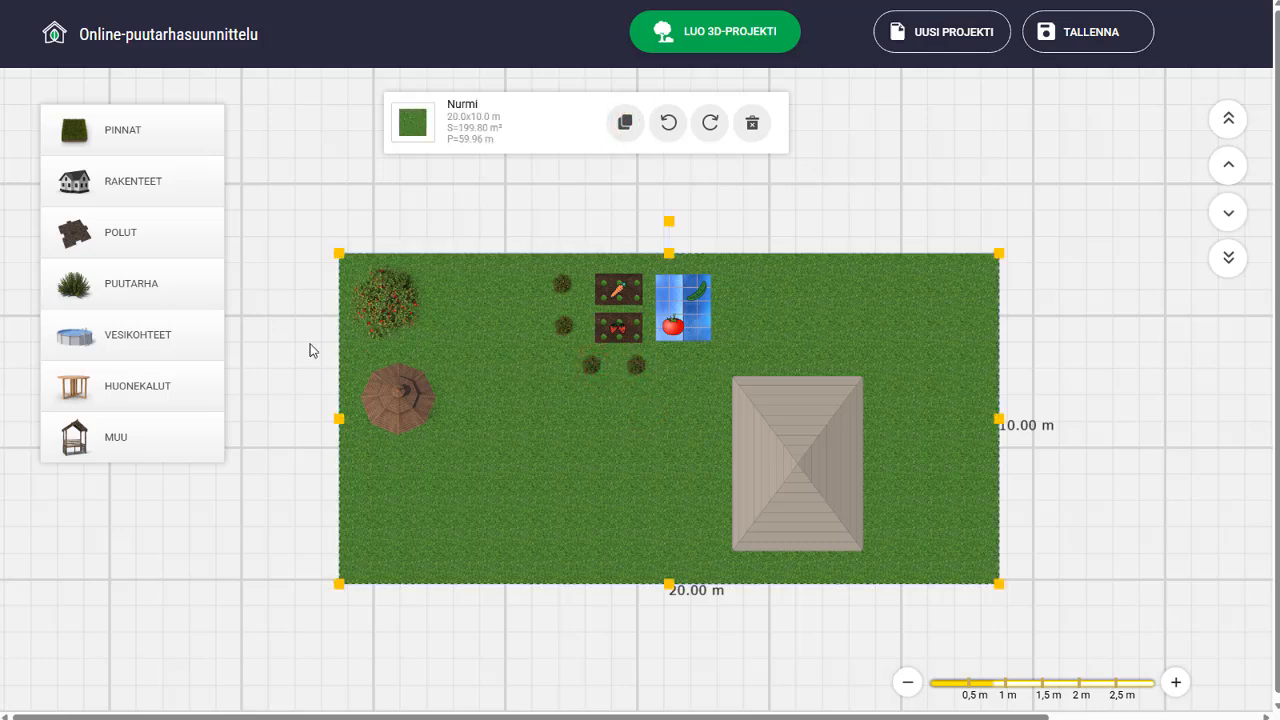
- Place an Uima-allas (swimming pool) of about 5.7 x 2.6 m in the plot's lower-left corner, below the pavilion
{"action": "left_click", "coordinate": [185, 338]}
{"action": "left_click", "coordinate": [290, 275]}
{"action": "left_click_drag", "start_coordinate": [740, 397], "coordinate": [411, 519]}
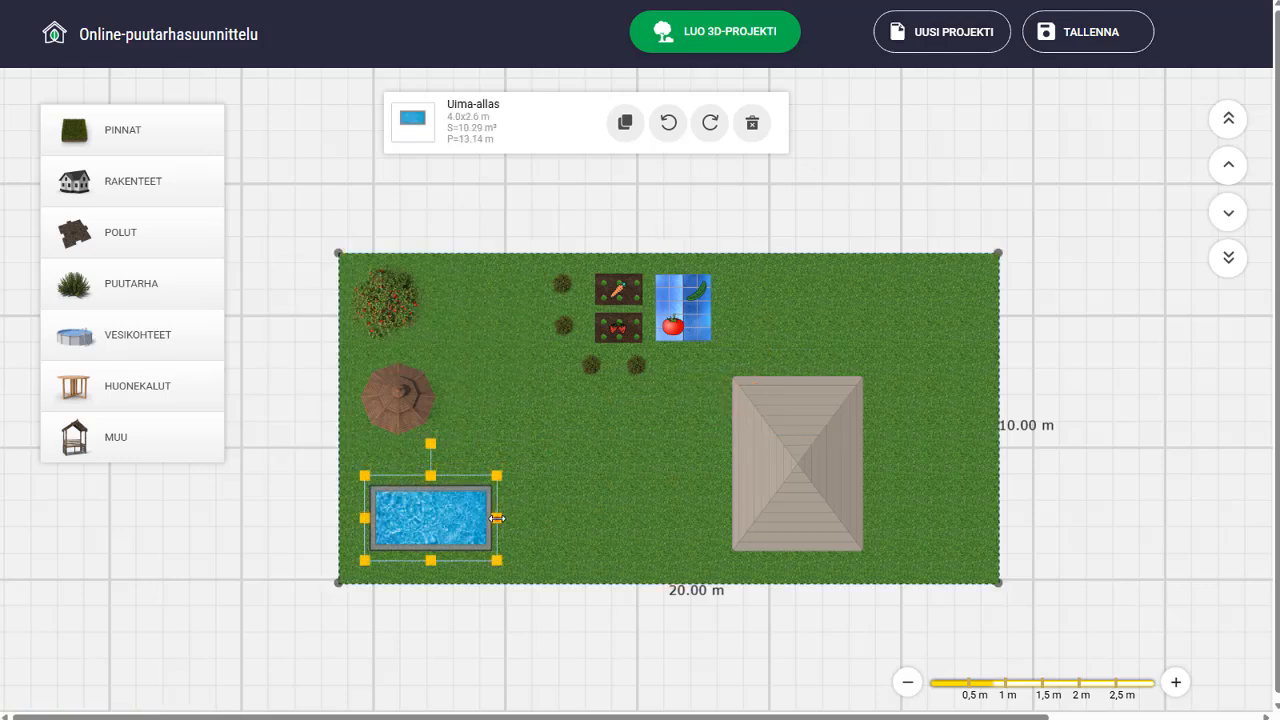
{"action": "left_click_drag", "start_coordinate": [497, 518], "coordinate": [552, 518]}
- Place two Lepotuoli (lounge chairs) of about 0.8 x 1.0 m side by side above the pool, tilted in opposite directions
{"action": "left_click", "coordinate": [147, 383]}
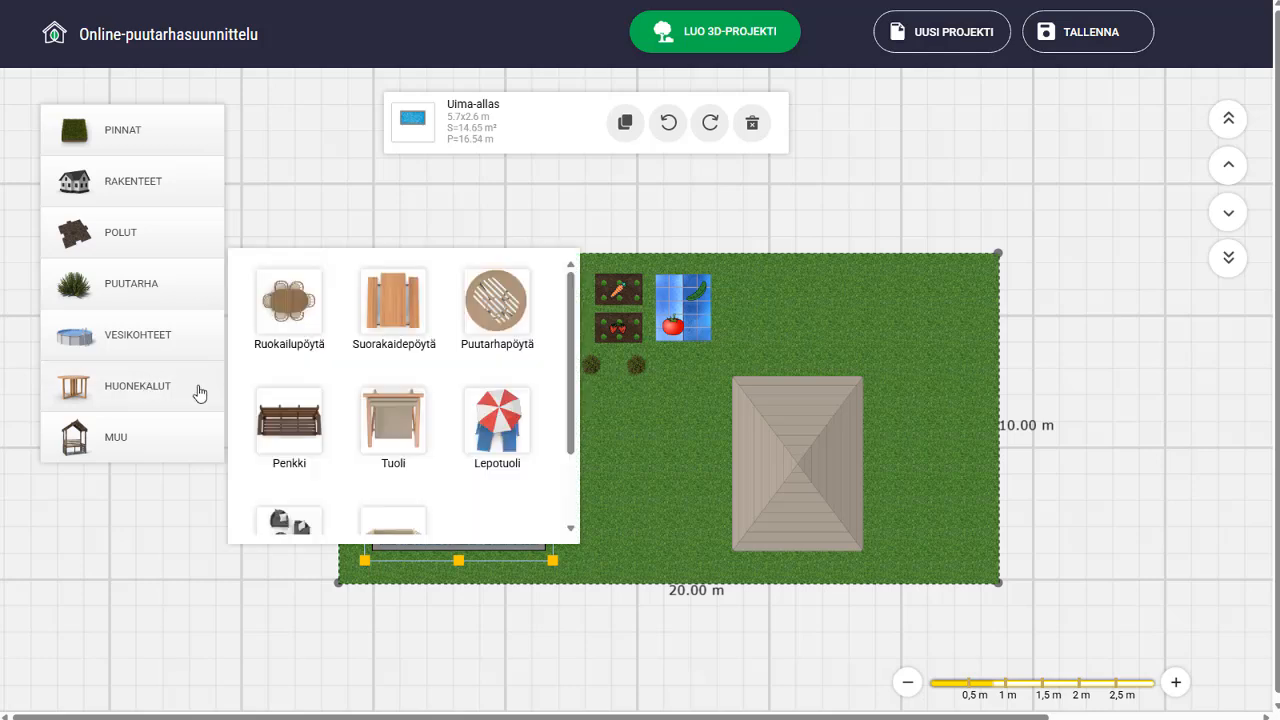
{"action": "left_click", "coordinate": [491, 432]}
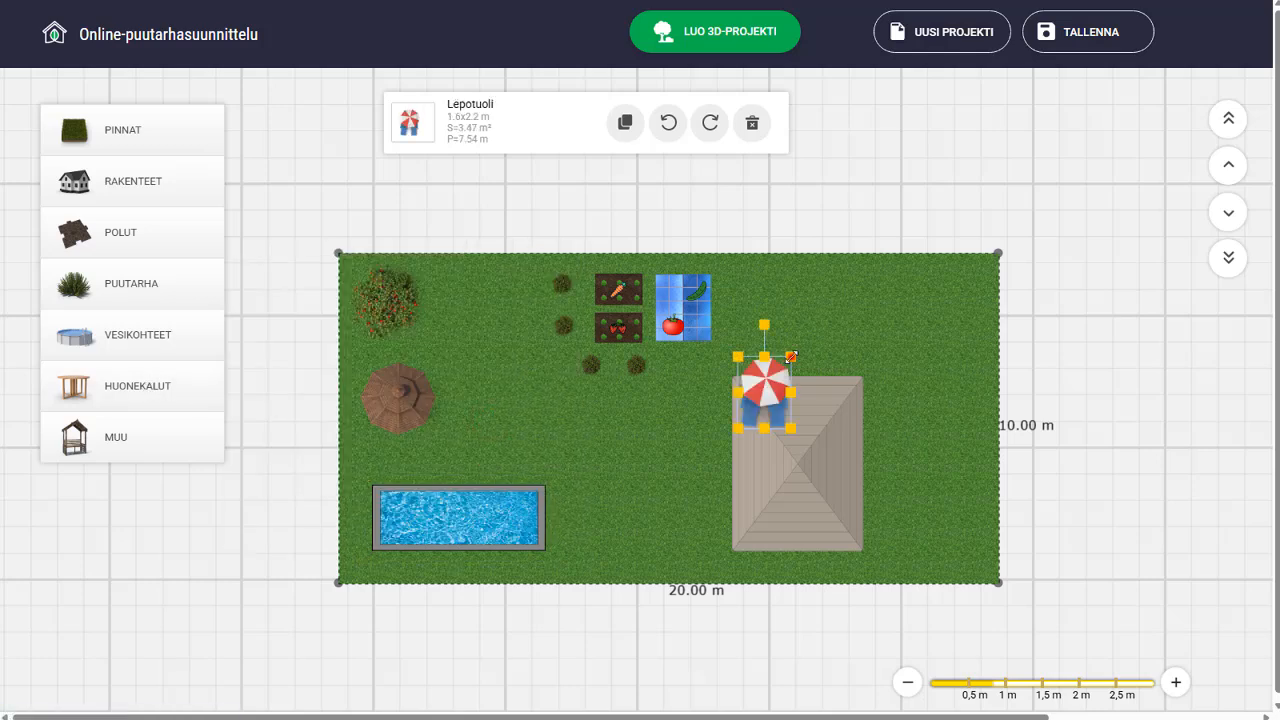
{"action": "left_click_drag", "start_coordinate": [791, 356], "coordinate": [470, 440]}
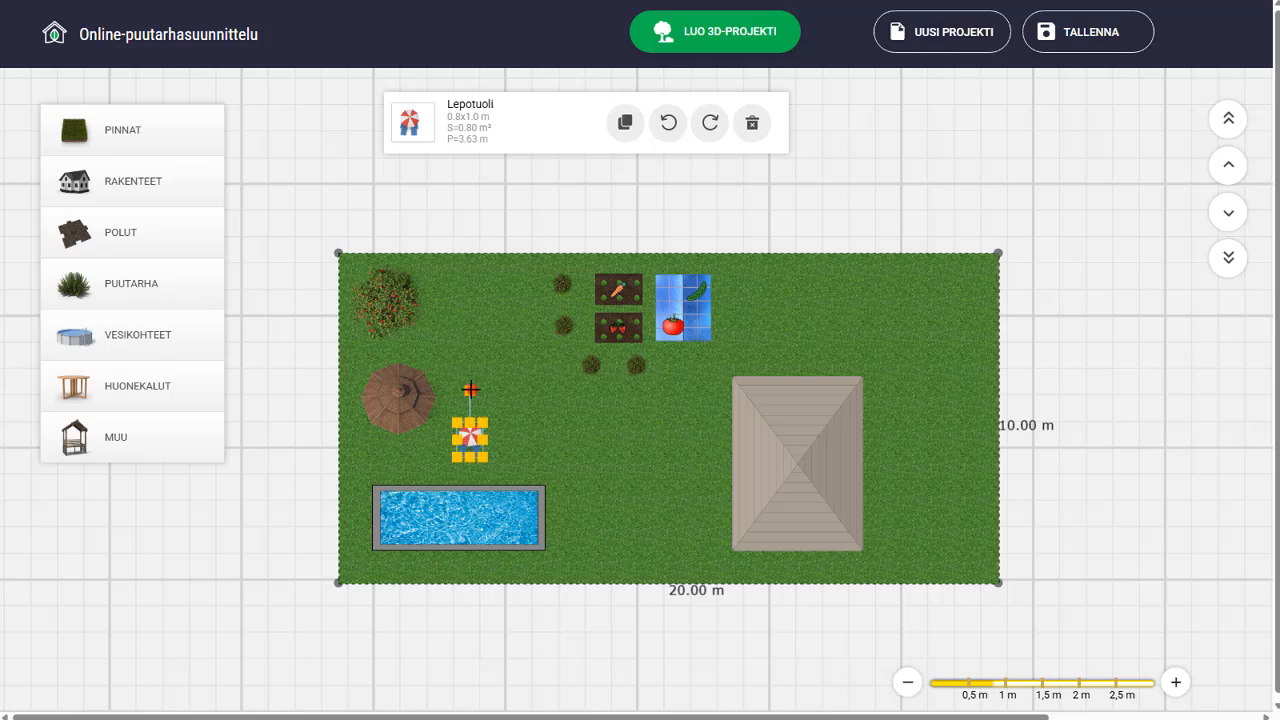
{"action": "left_click_drag", "start_coordinate": [470, 389], "coordinate": [548, 396]}
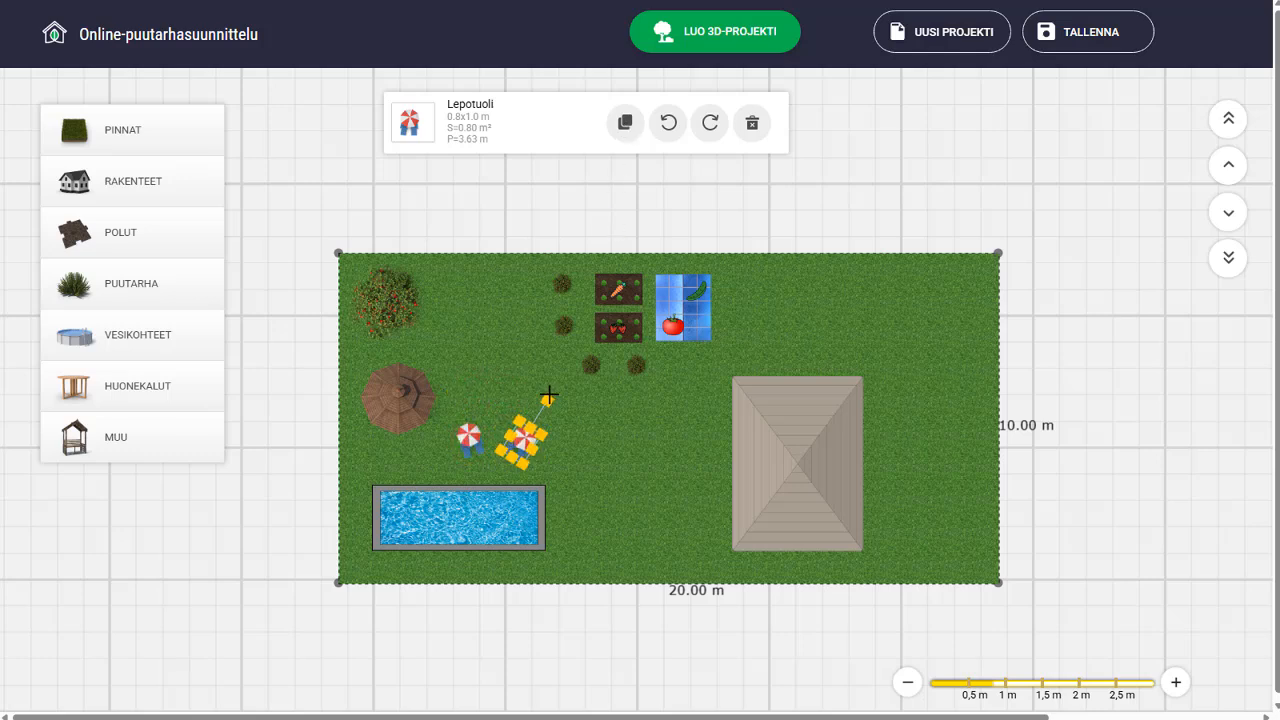
{"action": "left_click", "coordinate": [461, 643]}
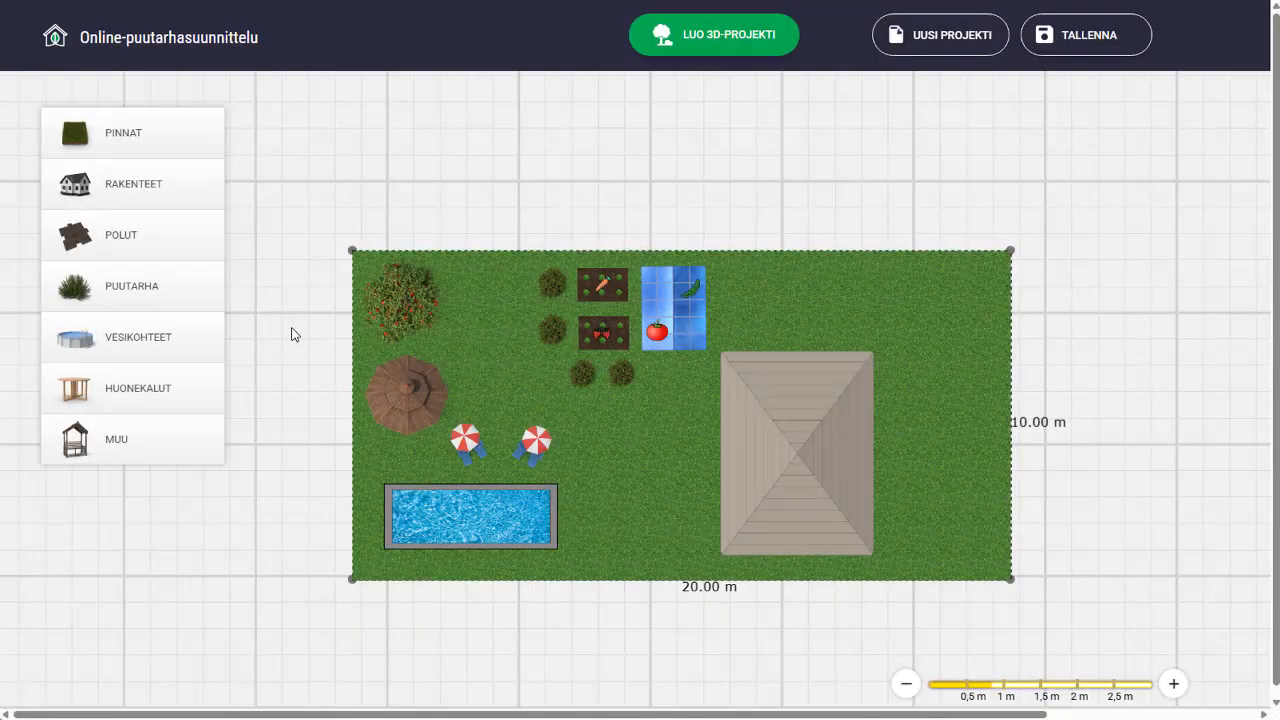
- Place a Puu (tree) of about 2.3 x 2.3 m in the plot's upper-right corner and a similar-sized Havupuu (conifer) in its lower-right corner
{"action": "left_click", "coordinate": [181, 291]}
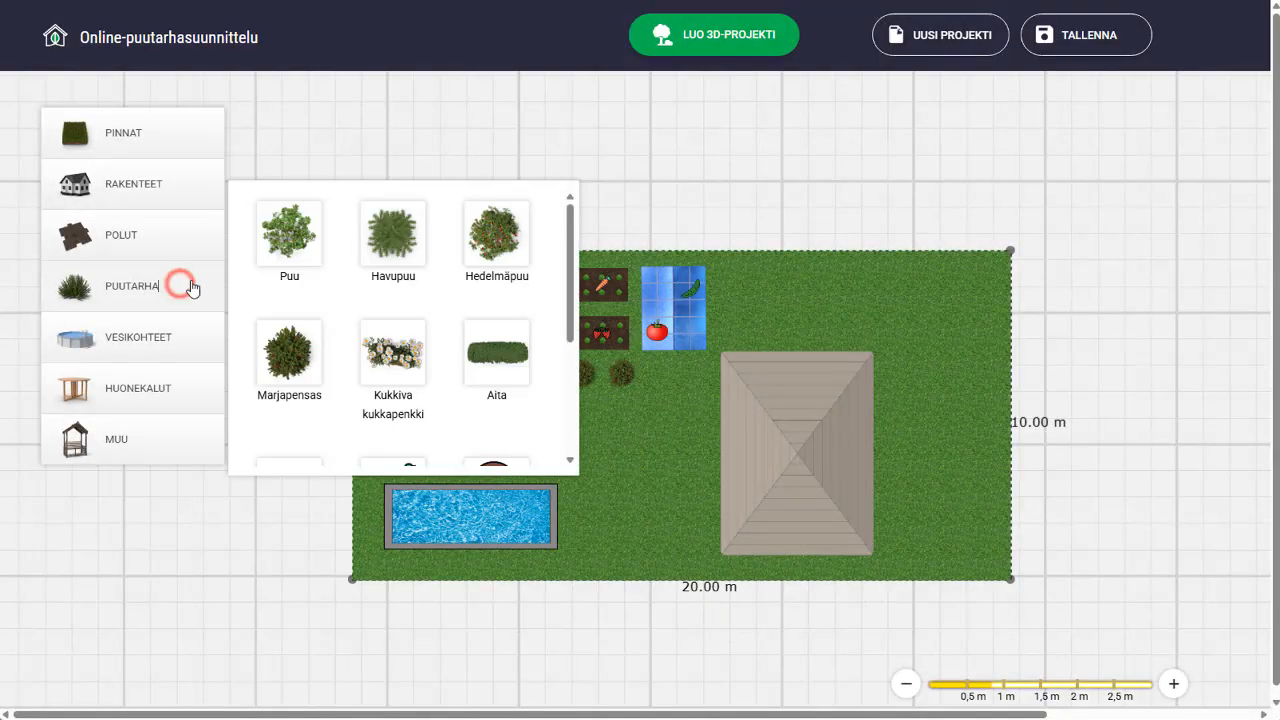
{"action": "left_click", "coordinate": [274, 251]}
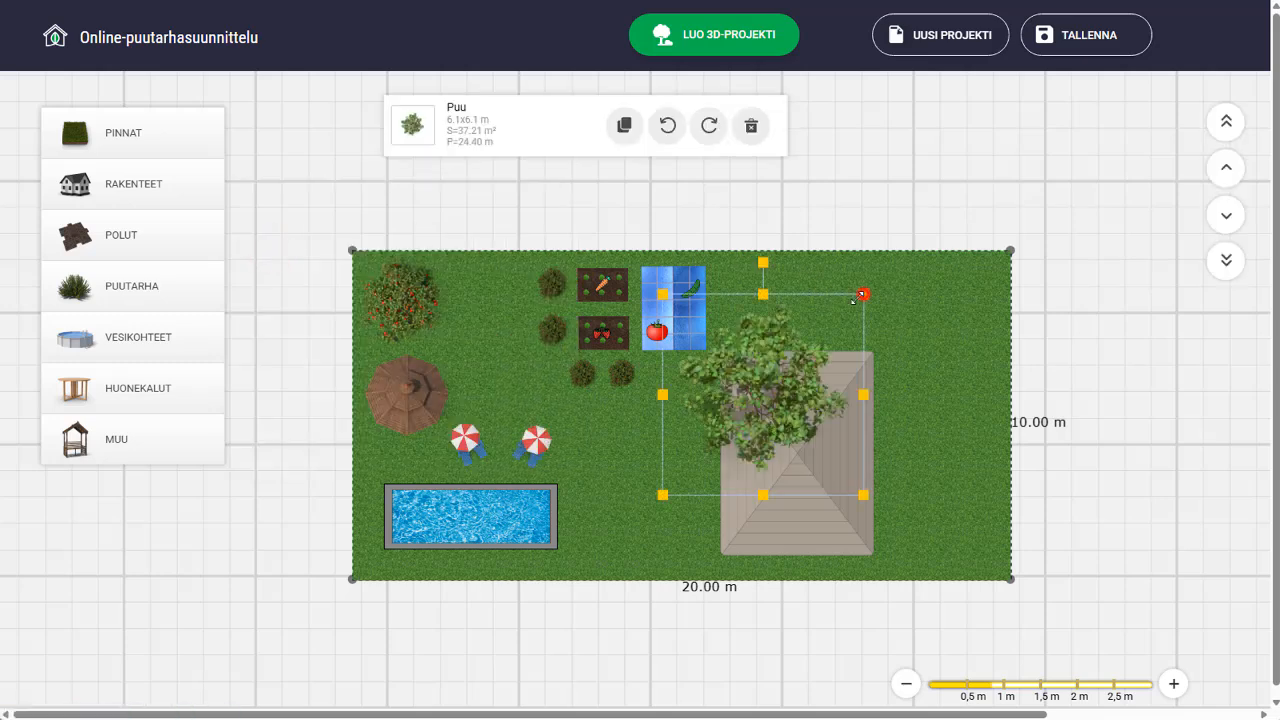
{"action": "left_click_drag", "start_coordinate": [853, 300], "coordinate": [976, 289]}
{"action": "left_click", "coordinate": [163, 292]}
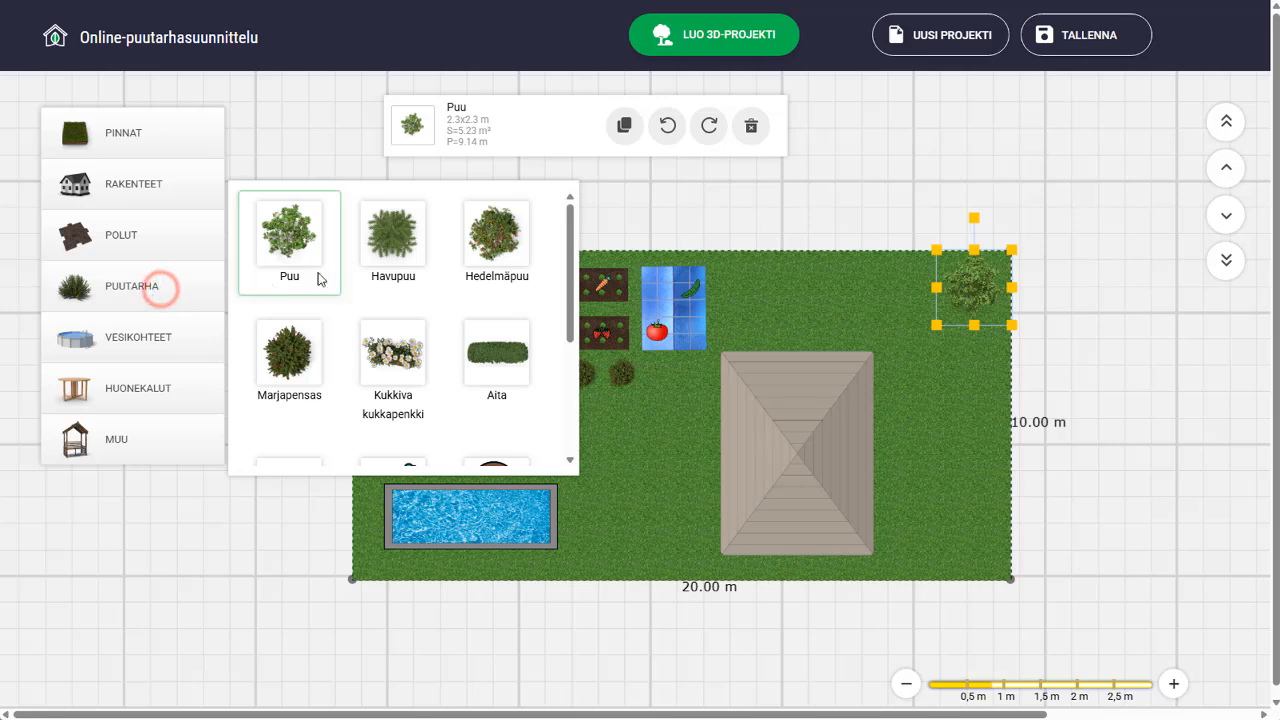
{"action": "left_click", "coordinate": [405, 232]}
{"action": "left_click_drag", "start_coordinate": [850, 318], "coordinate": [969, 525]}
{"action": "left_click", "coordinate": [855, 620]}
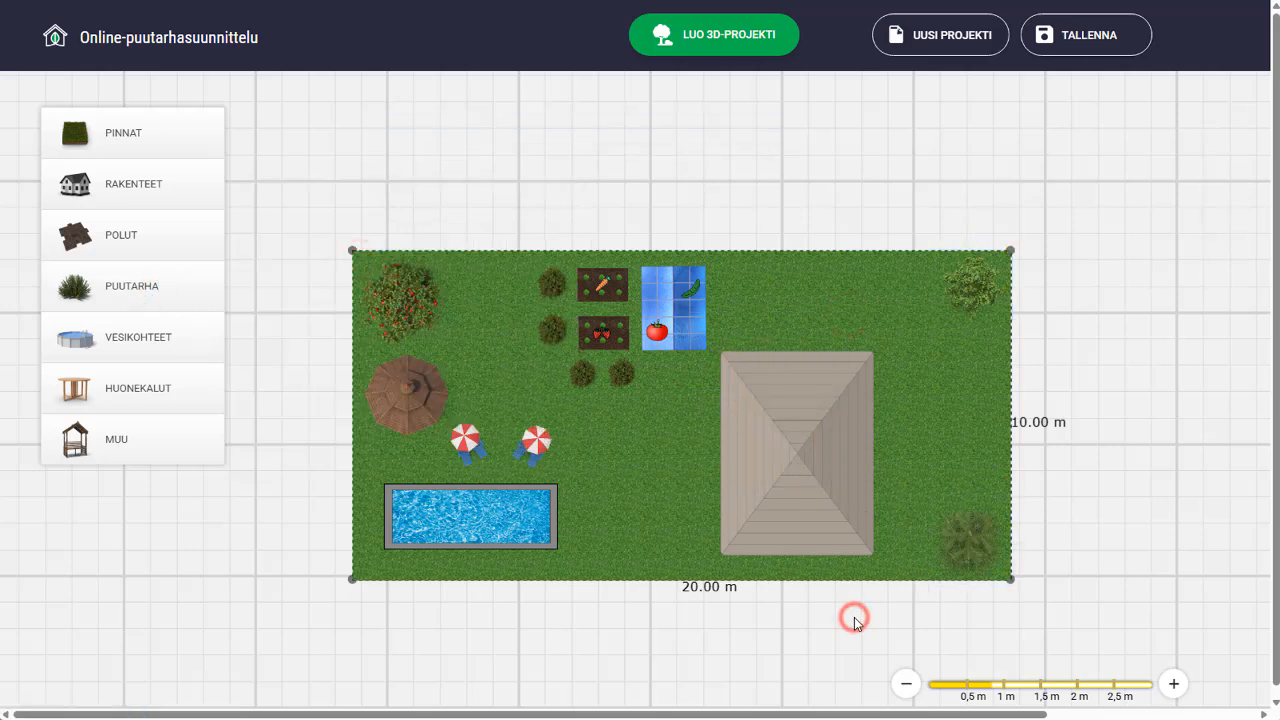
- Place a Kukkiva kukkapenkki (flower bed) of about 1.4 x 0.8 m vertically along the house's right side and duplicate it directly below
{"action": "left_click", "coordinate": [204, 280]}
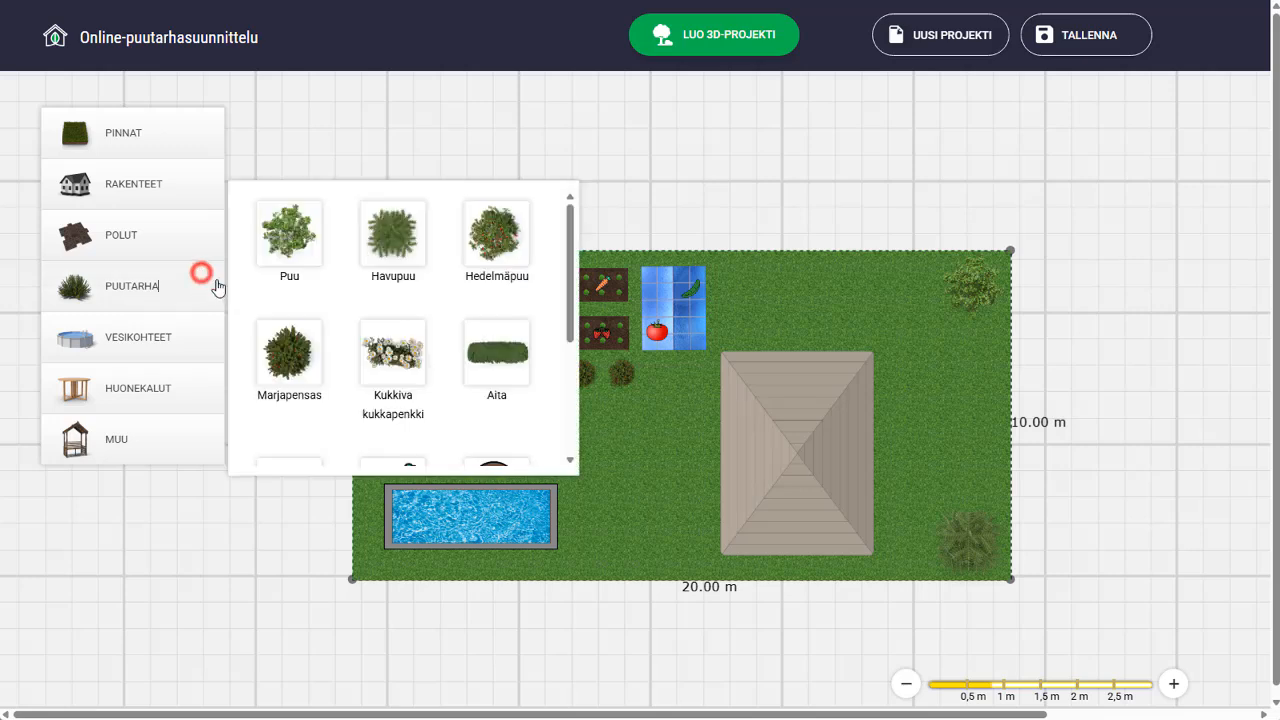
{"action": "left_click", "coordinate": [375, 337]}
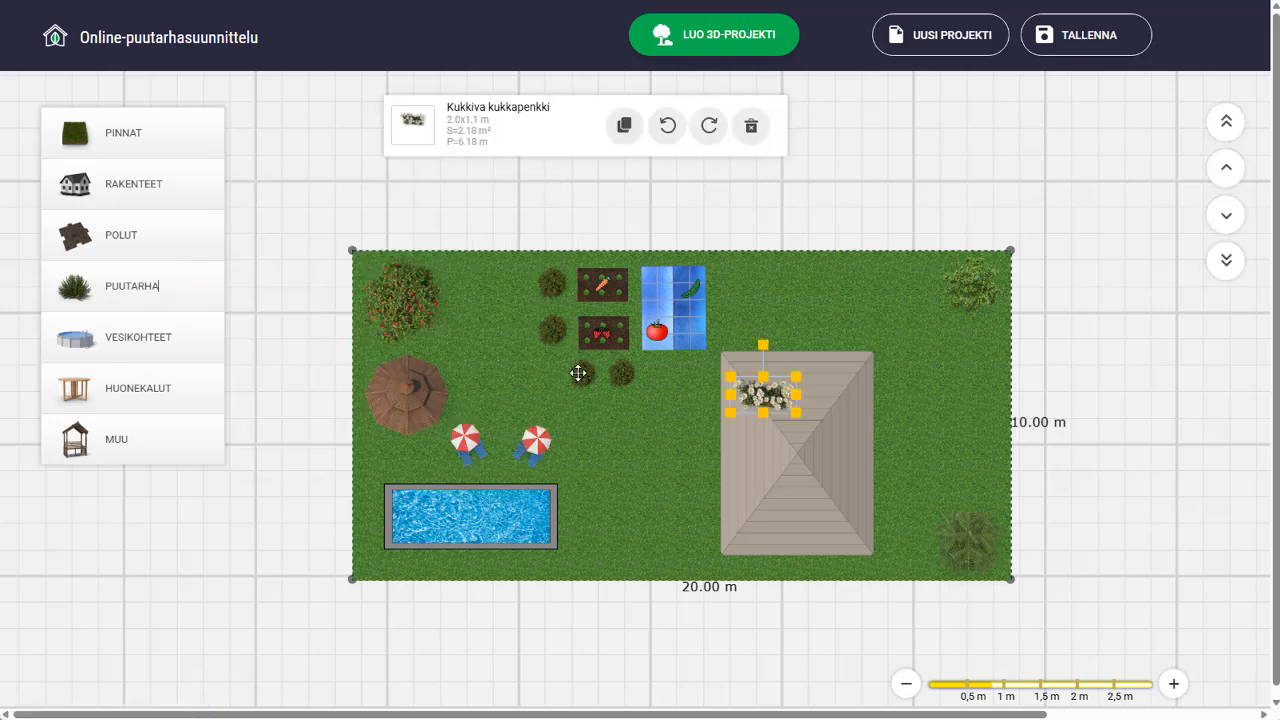
{"action": "left_click_drag", "start_coordinate": [762, 344], "coordinate": [906, 383]}
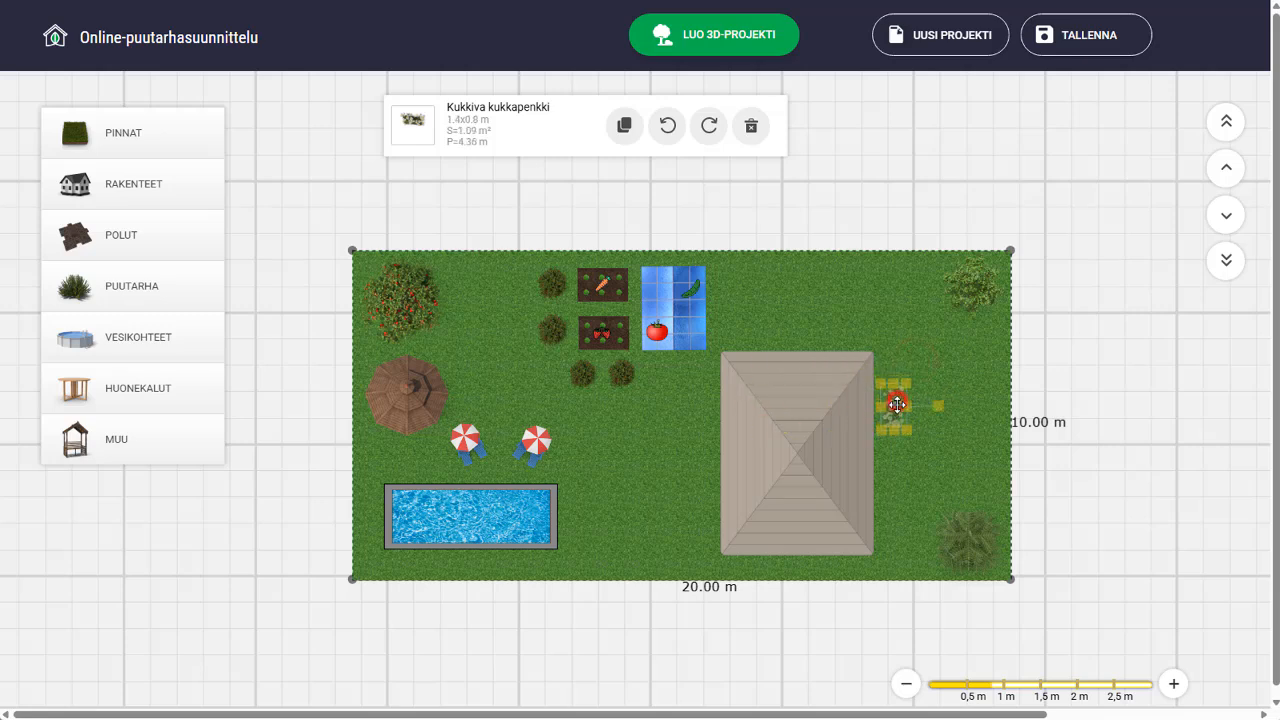
{"action": "left_click", "coordinate": [624, 125]}
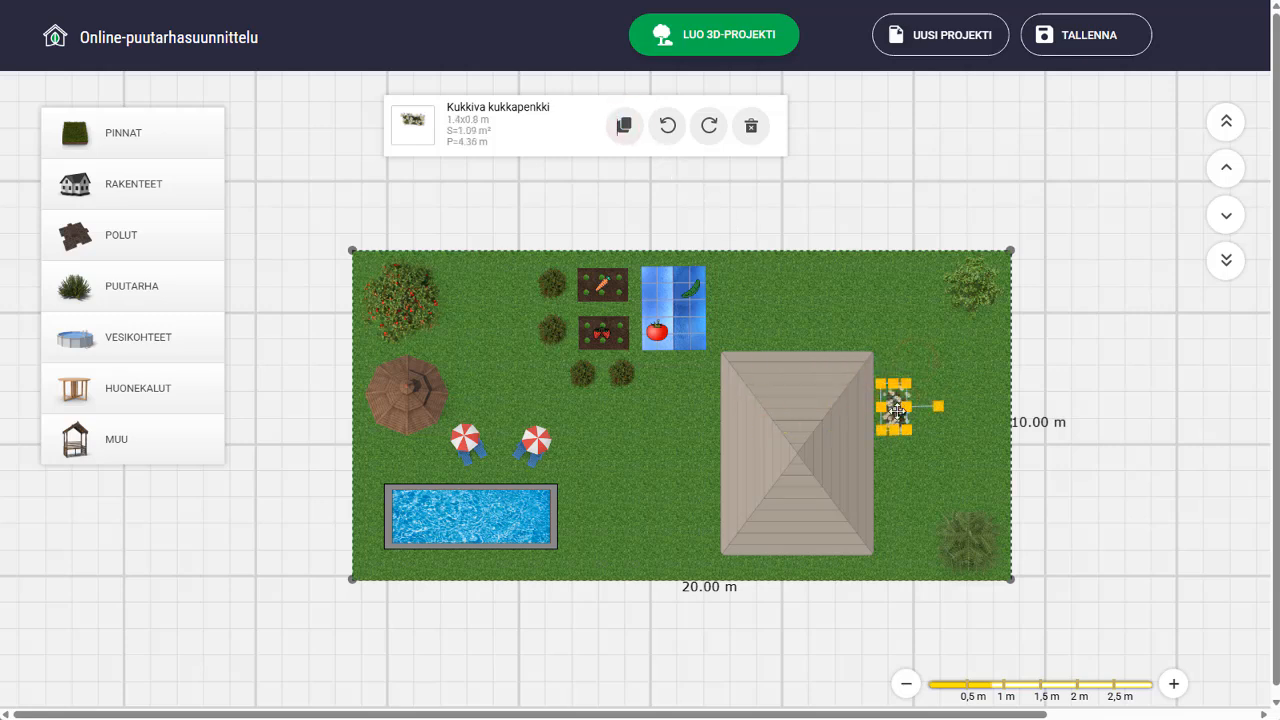
{"action": "left_click_drag", "start_coordinate": [893, 407], "coordinate": [891, 478]}
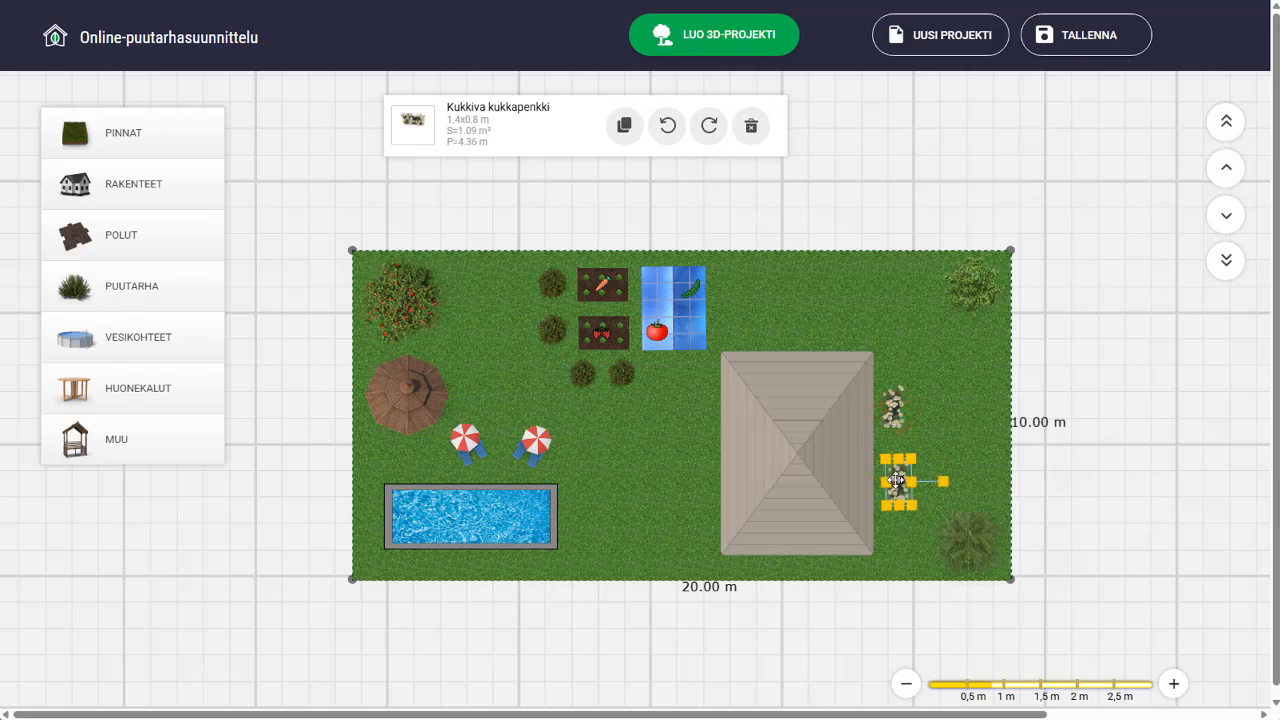
{"action": "left_click", "coordinate": [789, 211]}
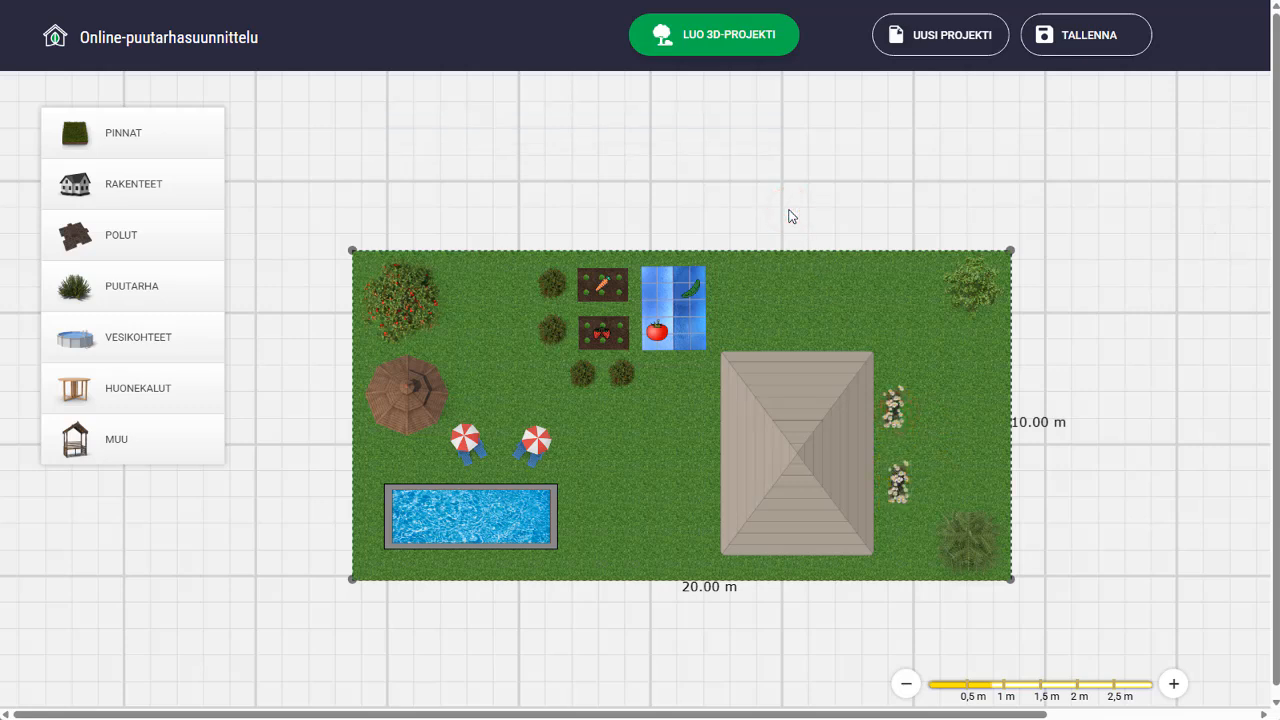
- Place an Aita (hedge) above the house's right side, plus a longer copy along the plot's upper edge, nudging the tree slightly down
{"action": "left_click", "coordinate": [174, 296]}
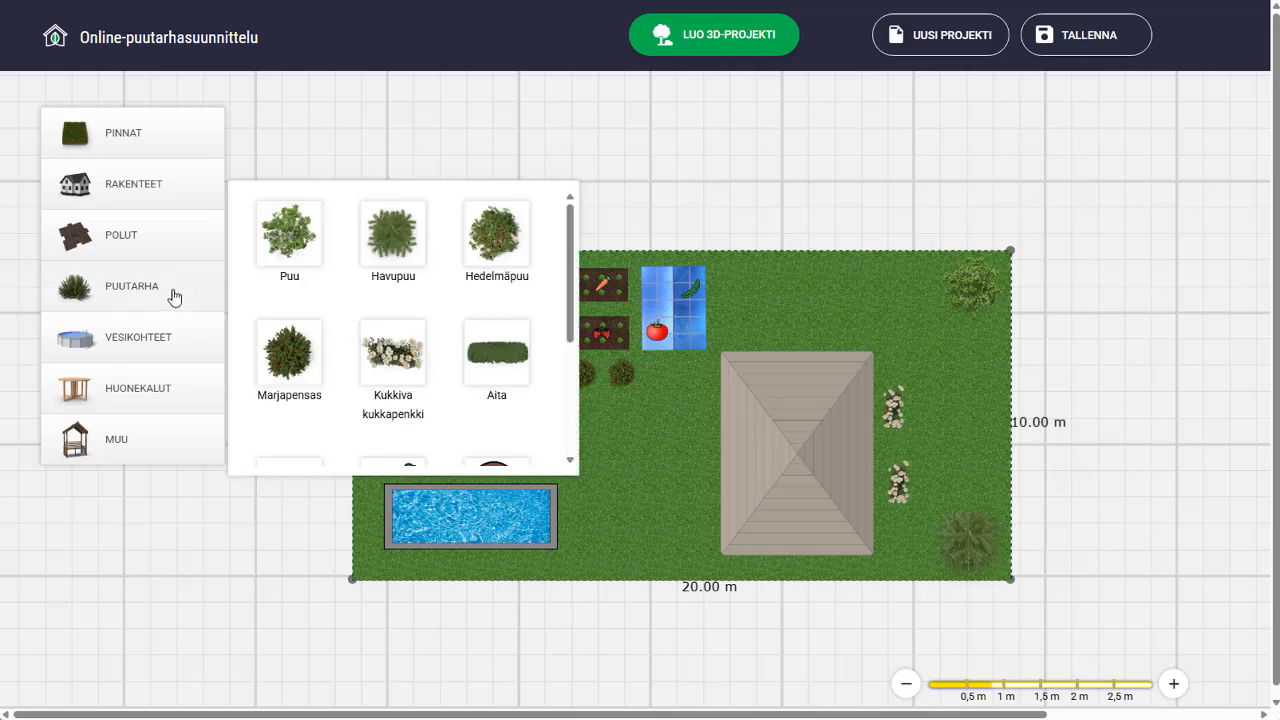
{"action": "left_click", "coordinate": [486, 360]}
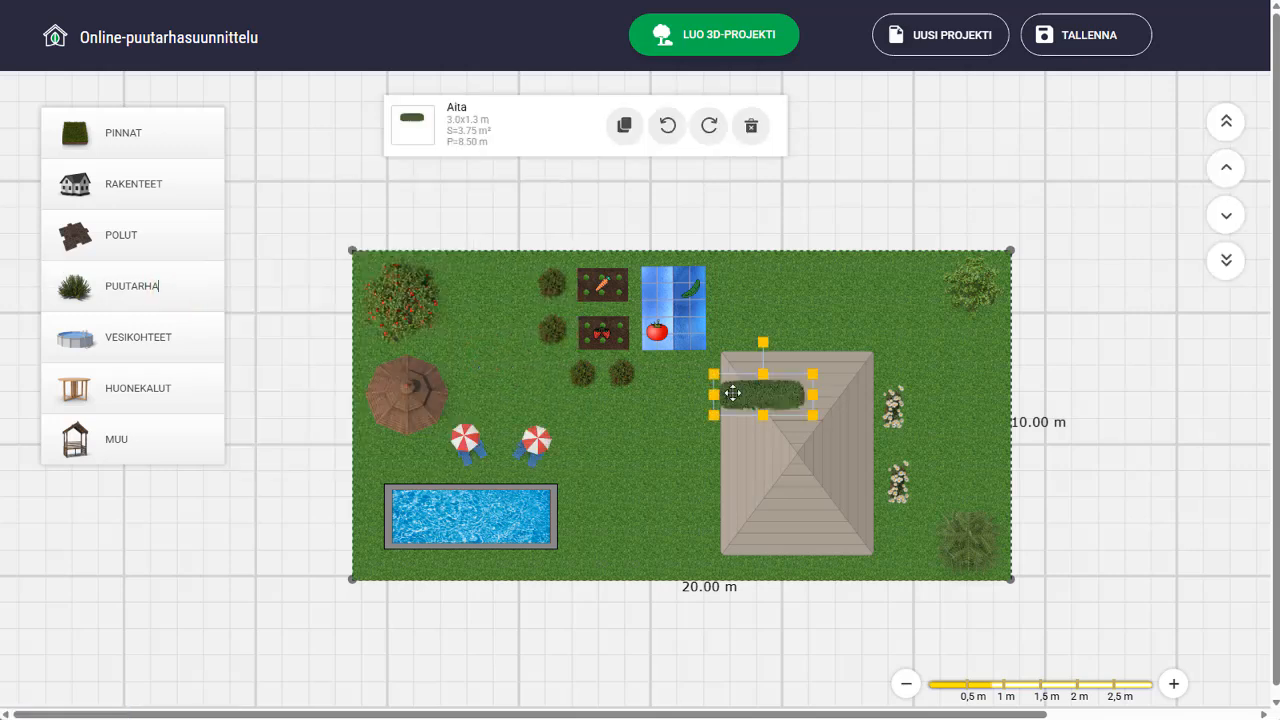
{"action": "left_click_drag", "start_coordinate": [733, 393], "coordinate": [948, 332]}
{"action": "left_click_drag", "start_coordinate": [876, 312], "coordinate": [862, 268]}
{"action": "left_click", "coordinate": [624, 125]}
{"action": "left_click_drag", "start_coordinate": [952, 268], "coordinate": [1016, 268]}
{"action": "left_click_drag", "start_coordinate": [808, 268], "coordinate": [772, 300]}
{"action": "left_click", "coordinate": [978, 290]}
- Duplicate the lower hedge as a vertical one of about 3.0 x 1.0 m along the greenhouse's right side
{"action": "left_click", "coordinate": [877, 338]}
{"action": "left_click", "coordinate": [624, 123]}
{"action": "mouse_move", "coordinate": [779, 229]}
{"action": "left_mouse_down"}
{"action": "mouse_move", "coordinate": [778, 273]}
{"action": "mouse_move", "coordinate": [736, 306]}
{"action": "left_mouse_up"}
{"action": "left_click", "coordinate": [735, 308]}
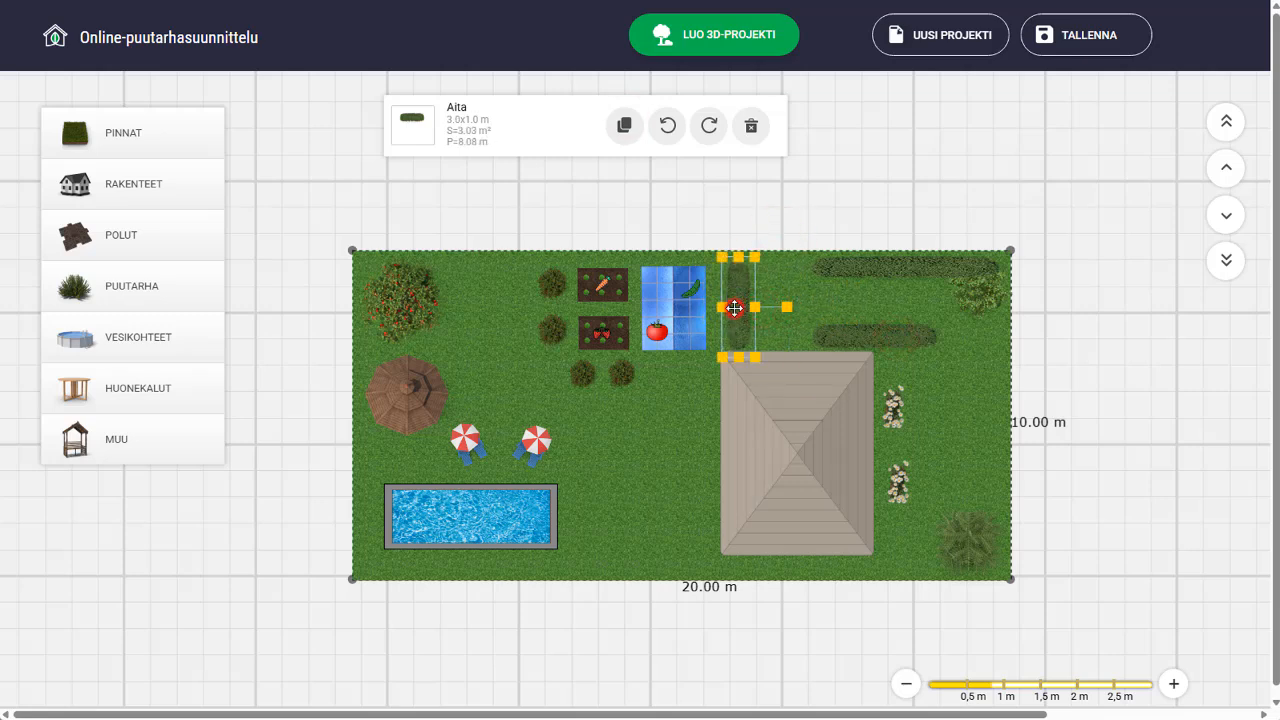
{"action": "left_click", "coordinate": [667, 202]}
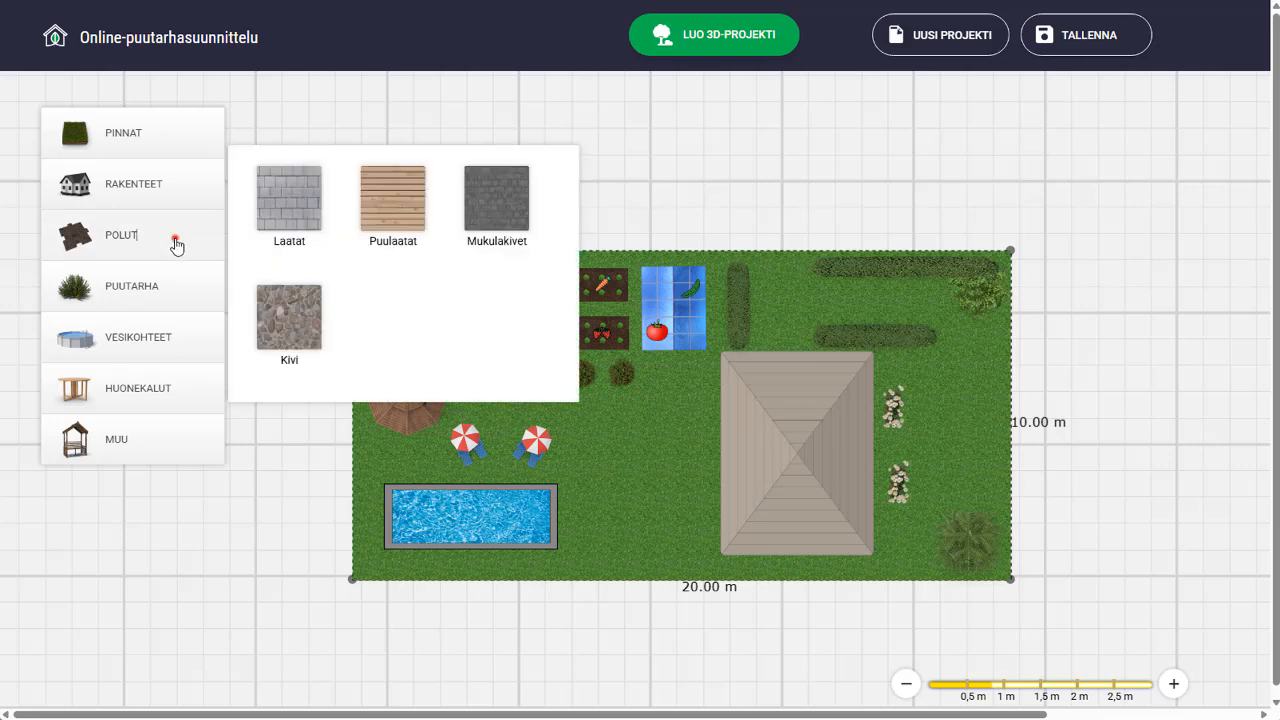
- Lay a horizontal Laatat (paving) path of about 8.9 x 0.7 m between the pavilion and the house
{"action": "left_click", "coordinate": [171, 240]}
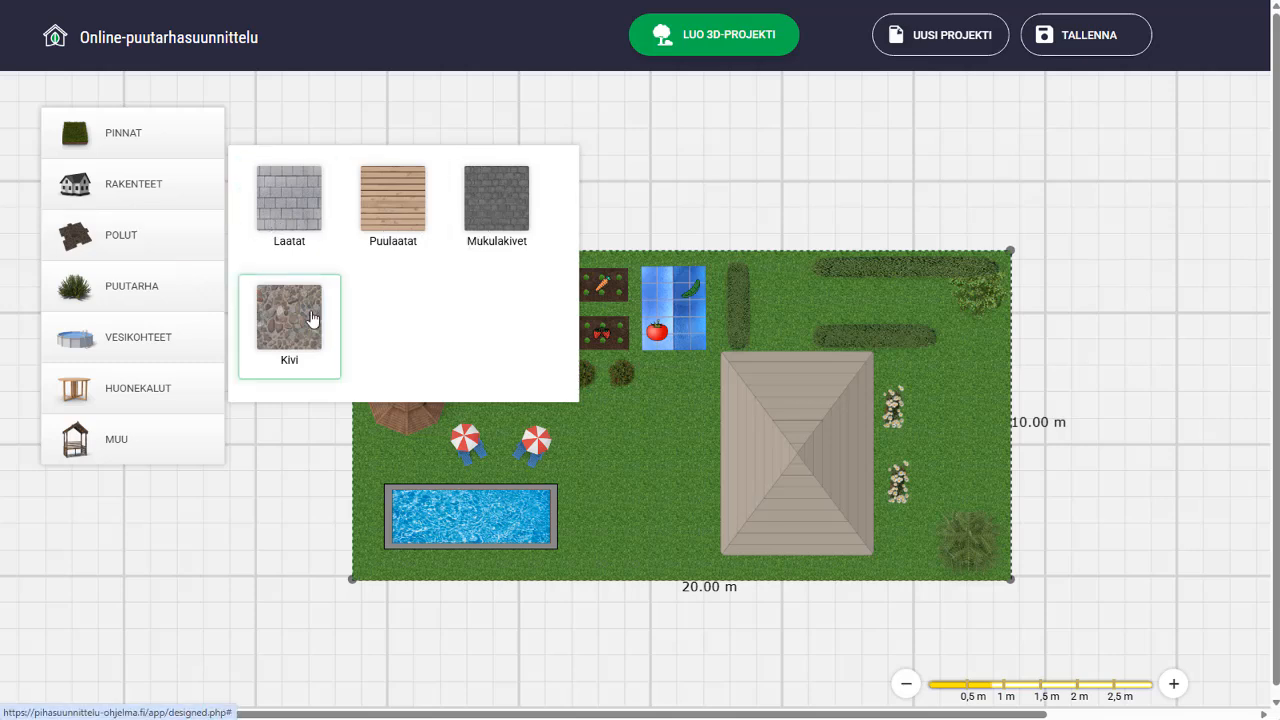
{"action": "left_click", "coordinate": [290, 222]}
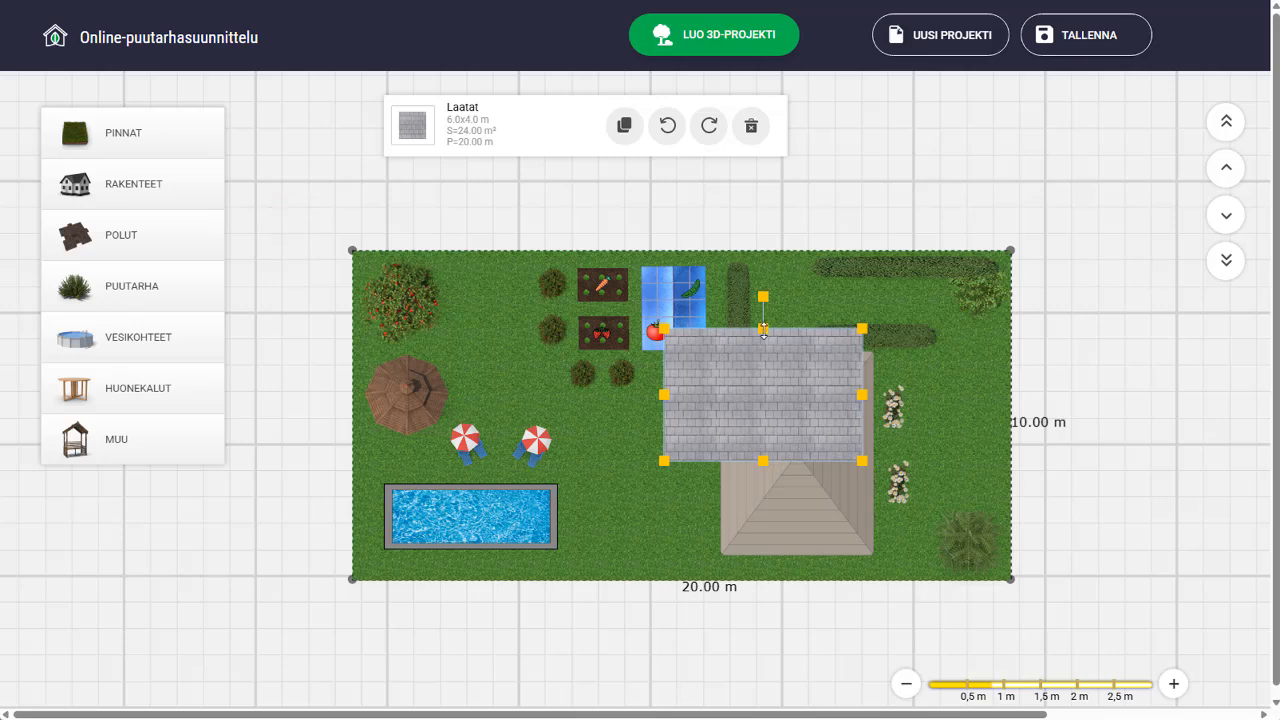
{"action": "left_click_drag", "start_coordinate": [763, 328], "coordinate": [509, 404]}
{"action": "left_click_drag", "start_coordinate": [634, 404], "coordinate": [727, 412]}
- Duplicate the paving path, turn it vertical, shorten it to about 3.0 m and place it between the house and the plot's upper edge
{"action": "left_click", "coordinate": [624, 125]}
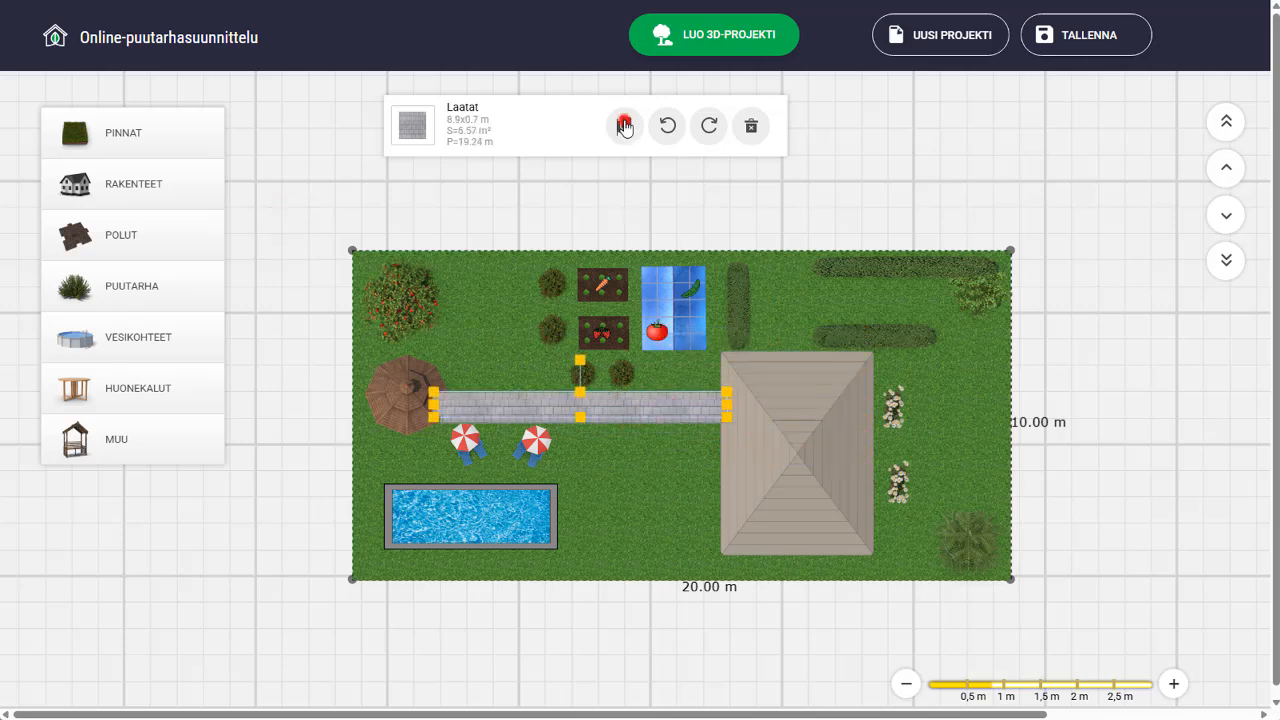
{"action": "left_click_drag", "start_coordinate": [583, 397], "coordinate": [660, 444]}
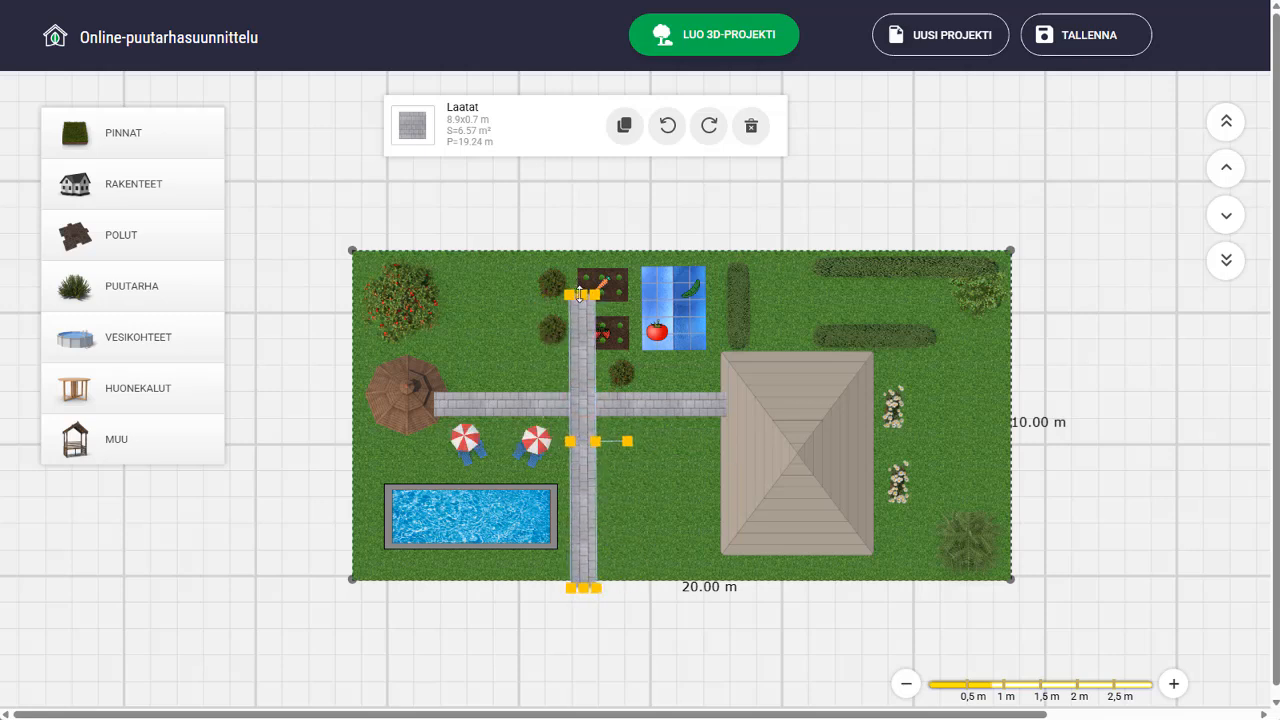
{"action": "left_click_drag", "start_coordinate": [580, 293], "coordinate": [770, 284]}
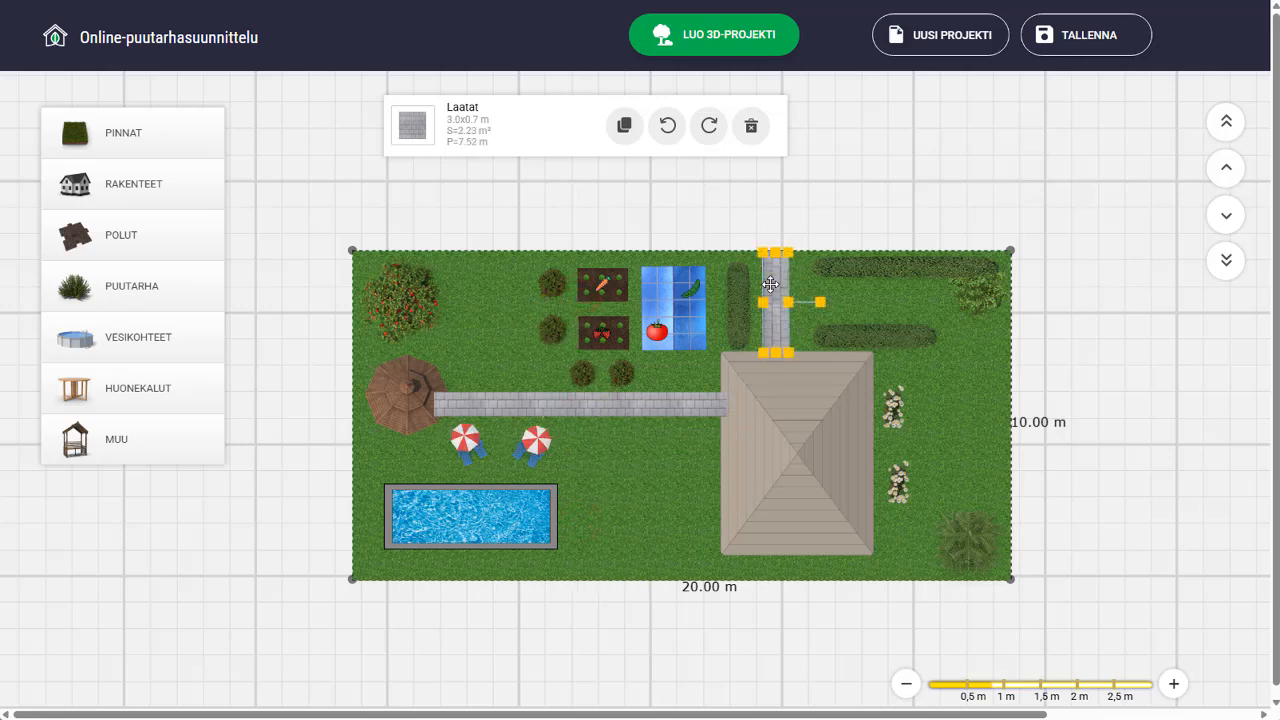
{"action": "left_click", "coordinate": [814, 186]}
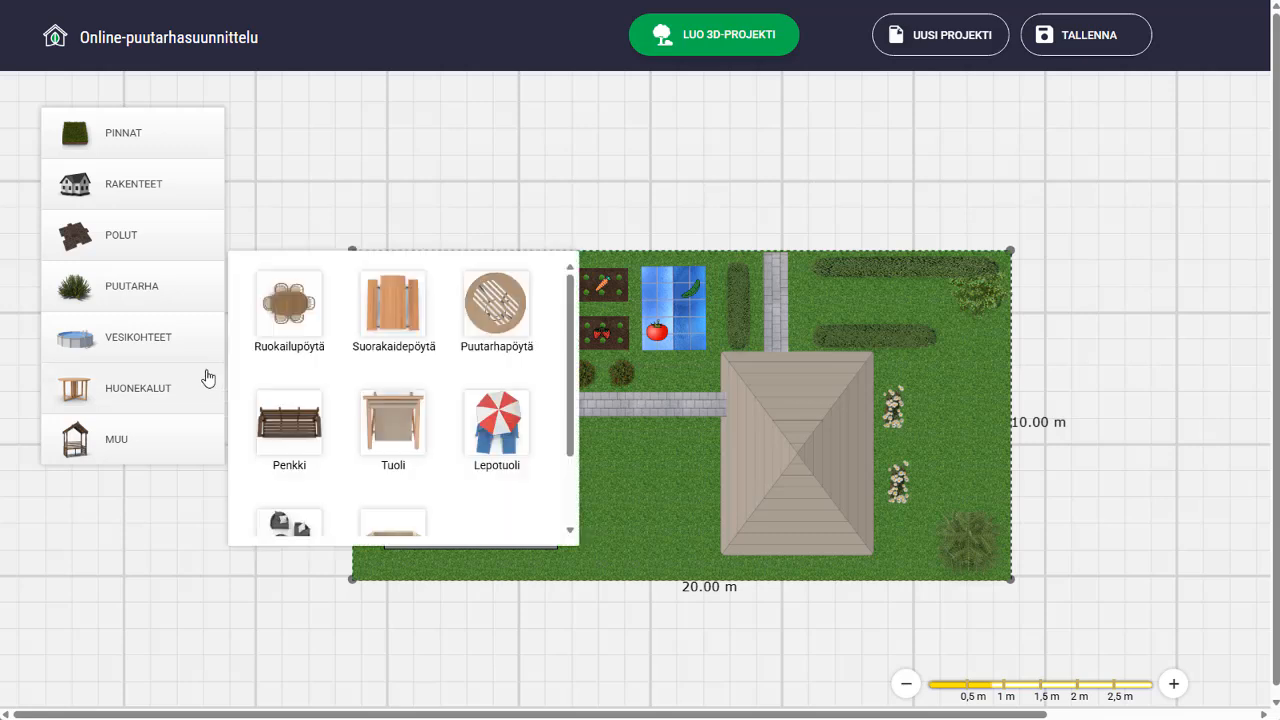
- Place a Suorakaidepöytä (rectangular table) of about 1.4 x 1.4 m, turned a quarter turn, to the right of the upper flower bed beside the house
{"action": "left_click", "coordinate": [174, 374]}
{"action": "left_click", "coordinate": [385, 318]}
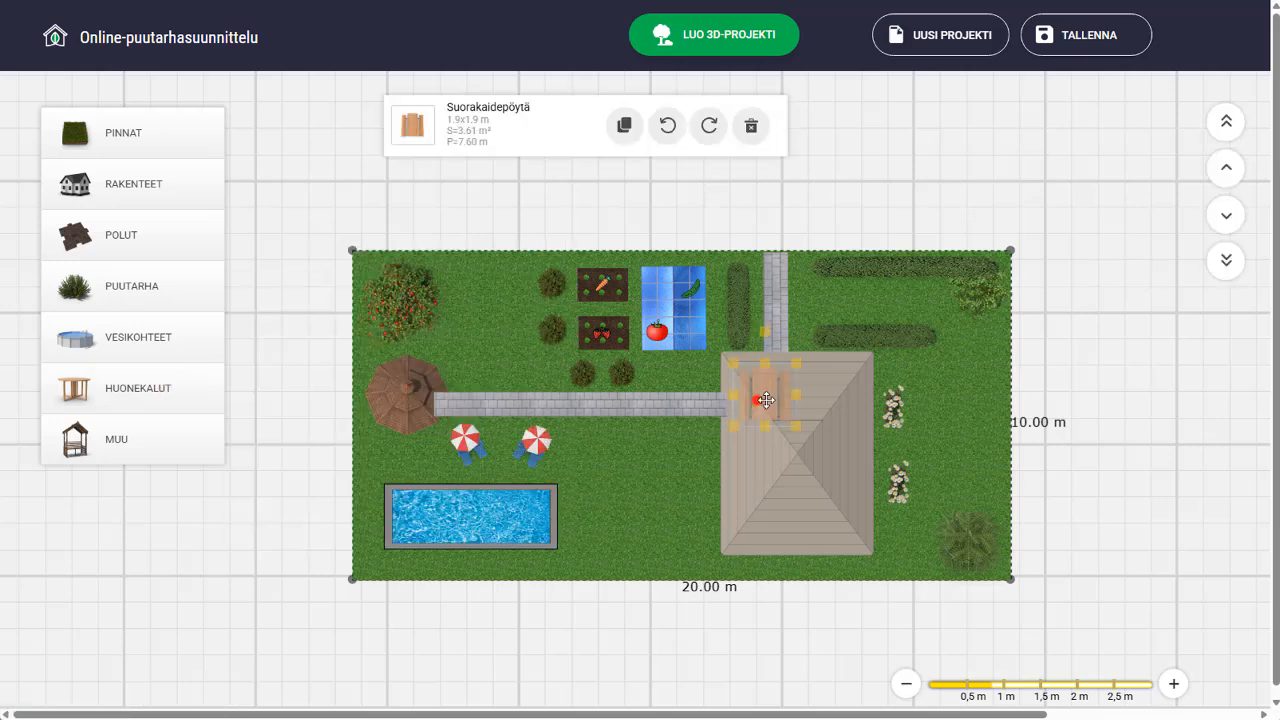
{"action": "left_click_drag", "start_coordinate": [763, 395], "coordinate": [956, 402]}
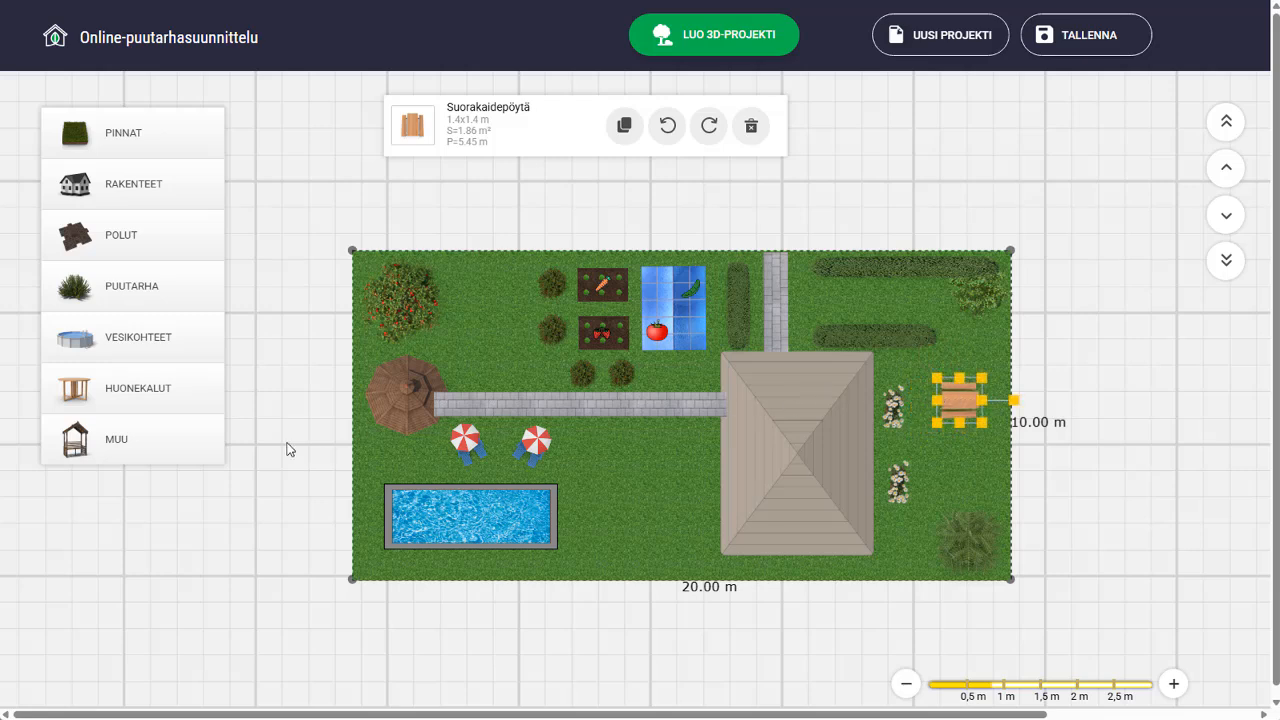
- Place a Grilli (grill) of about 0.9 x 0.9 m just above the rectangular table, below the tree
{"action": "left_click", "coordinate": [149, 437]}
{"action": "left_click", "coordinate": [566, 466]}
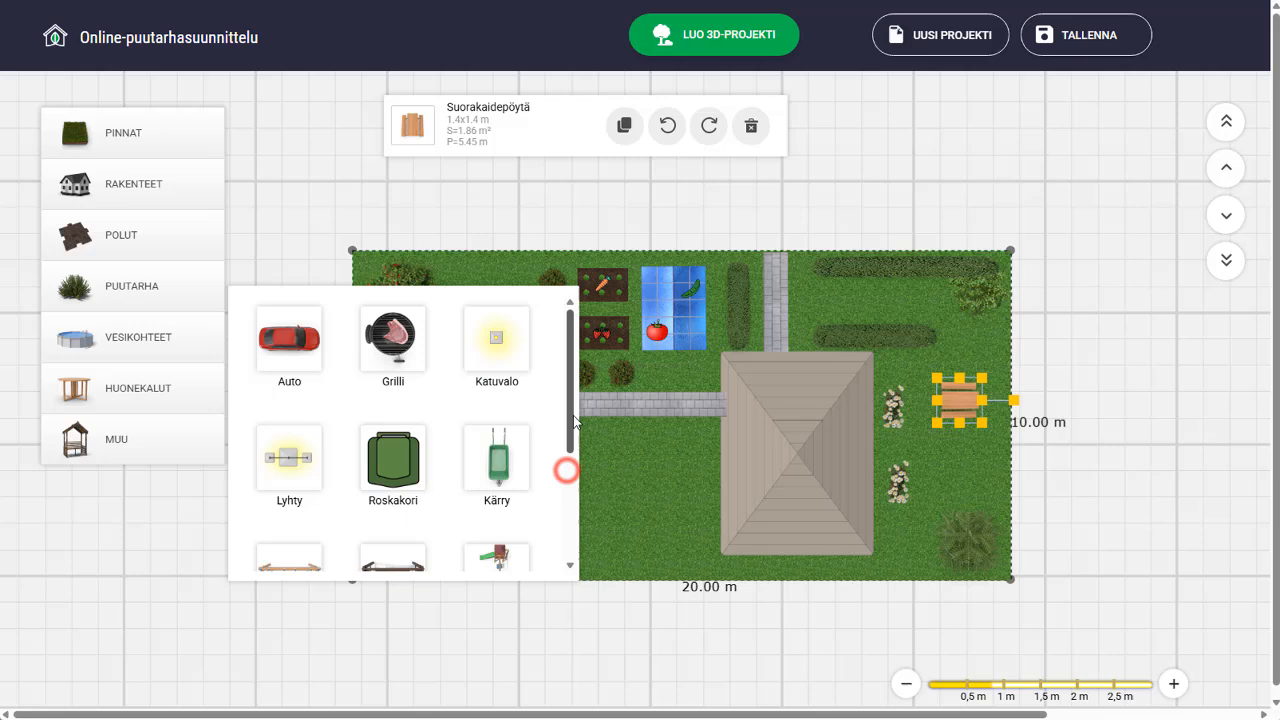
{"action": "left_click", "coordinate": [417, 364]}
{"action": "left_click_drag", "start_coordinate": [764, 374], "coordinate": [971, 356]}
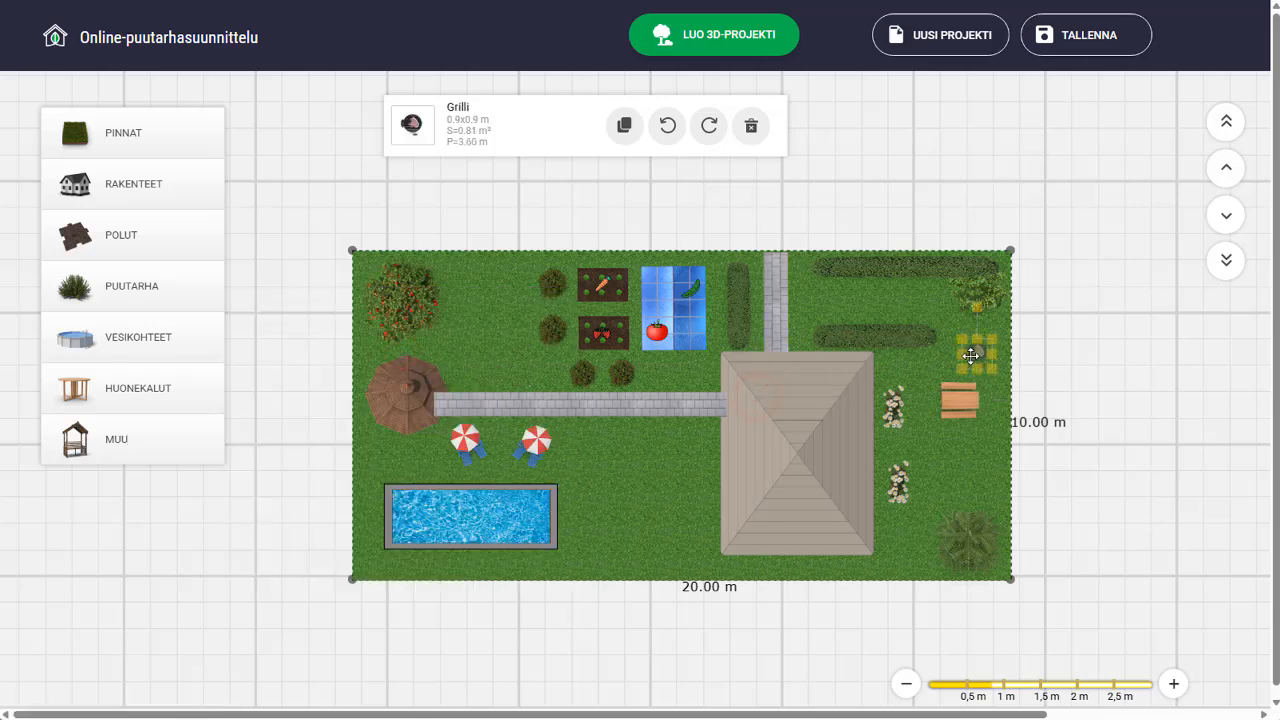
- Place a Keinu (swing) below the rectangular table, just above the lower-right plant
{"action": "left_click", "coordinate": [165, 440]}
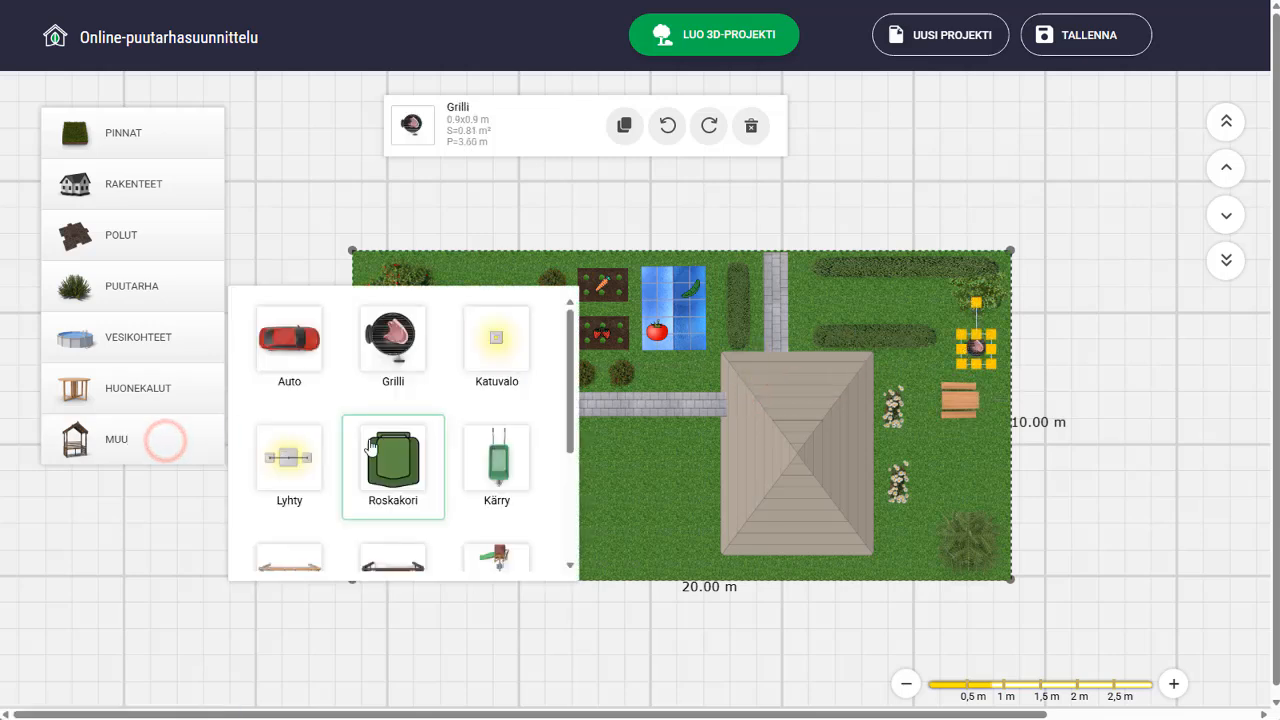
{"action": "scroll", "coordinate": [557, 491], "scroll_direction": "down", "scroll_amount": 3}
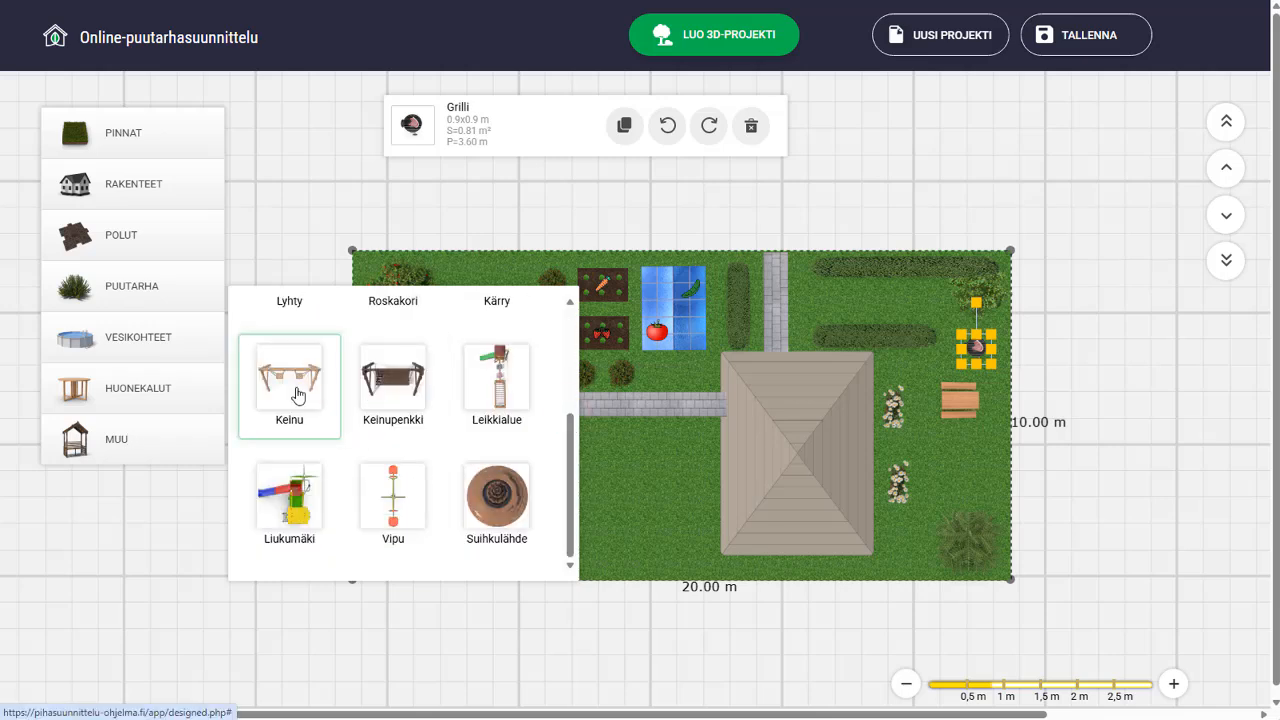
{"action": "left_click", "coordinate": [297, 394]}
{"action": "left_click_drag", "start_coordinate": [788, 384], "coordinate": [953, 467]}
{"action": "left_click", "coordinate": [590, 207]}
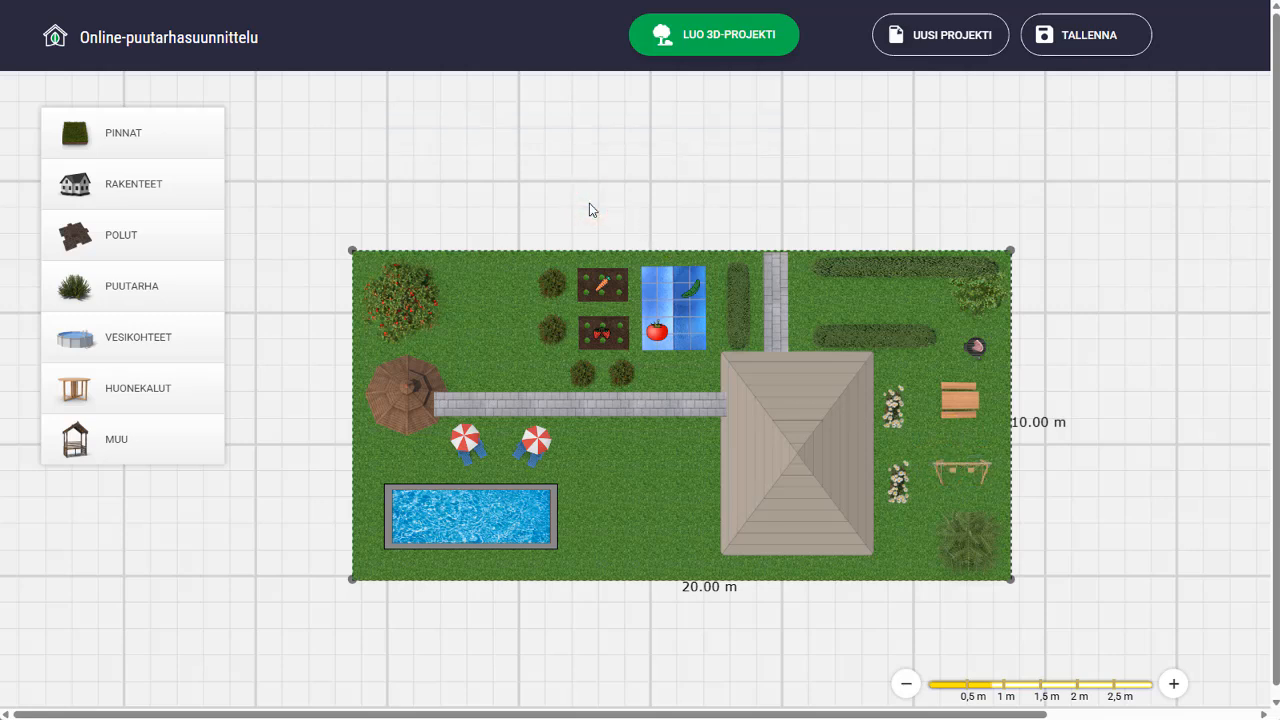
- Place an Aita (fence) of about 12.2 x 0.4 m along the plot's upper edge, from the left corner to the vertical path
{"action": "left_click", "coordinate": [180, 172]}
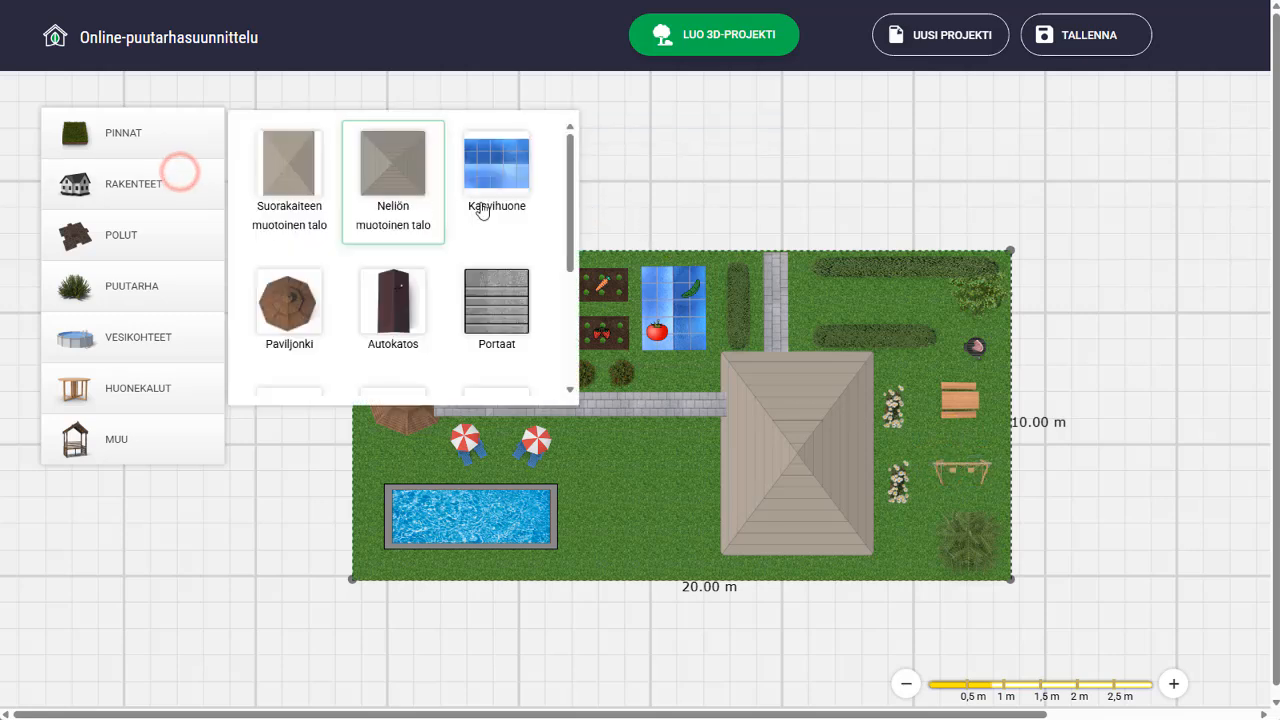
{"action": "left_click_drag", "start_coordinate": [571, 206], "coordinate": [560, 332]}
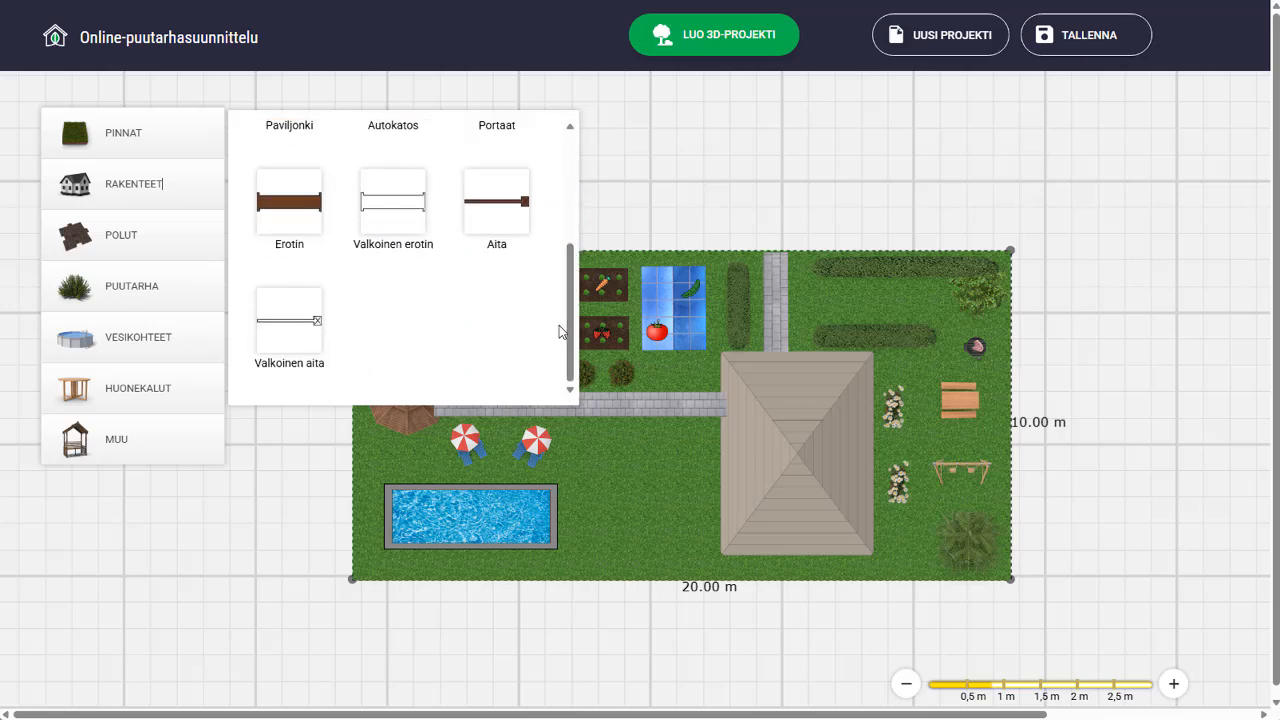
{"action": "left_click", "coordinate": [500, 207]}
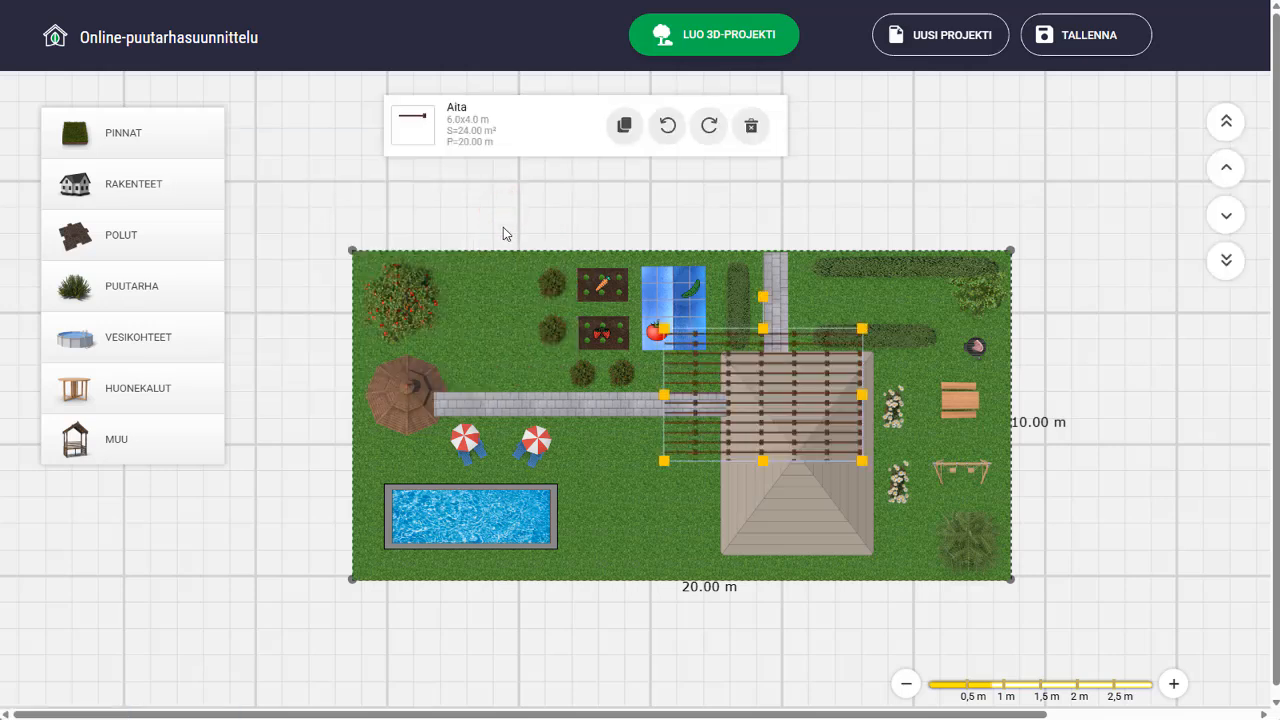
{"action": "left_click_drag", "start_coordinate": [762, 330], "coordinate": [770, 452]}
{"action": "left_click_drag", "start_coordinate": [691, 343], "coordinate": [760, 270]}
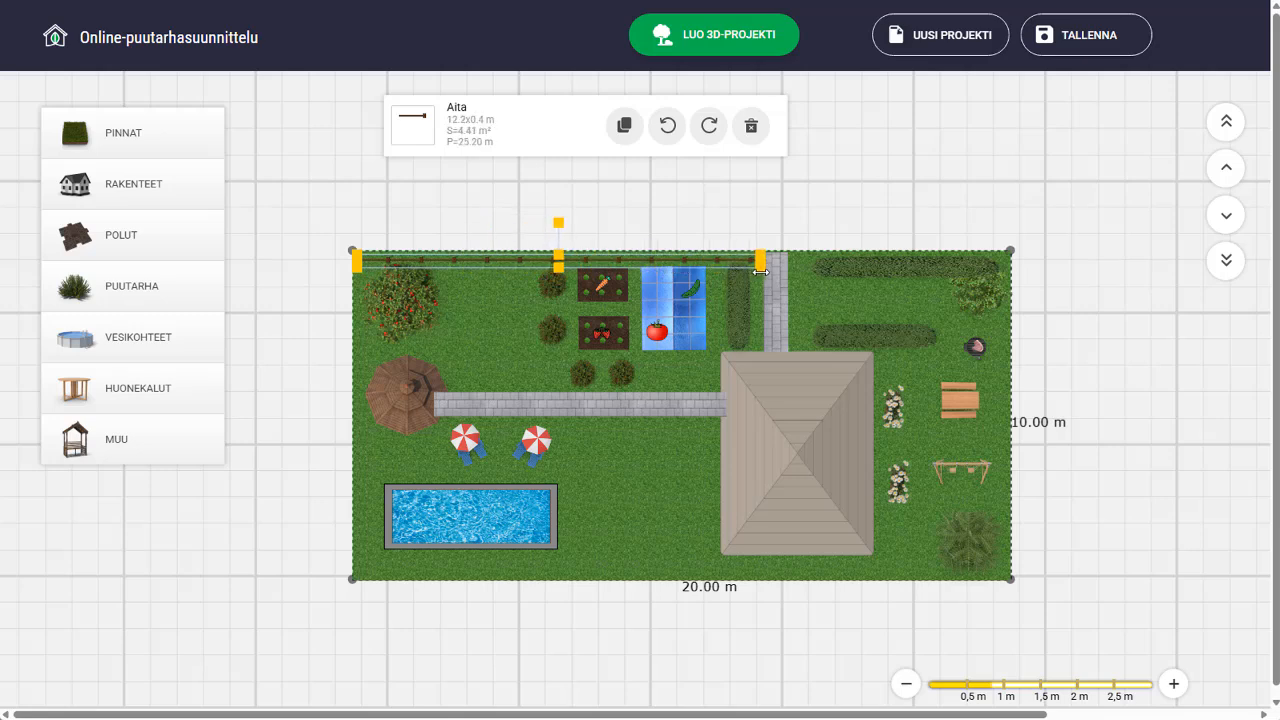
- Duplicate the fence along the remaining plot edges, leaving the path open, and put a vertical piece about 2.7 m long between greenhouse and hedge
{"action": "left_click", "coordinate": [625, 128]}
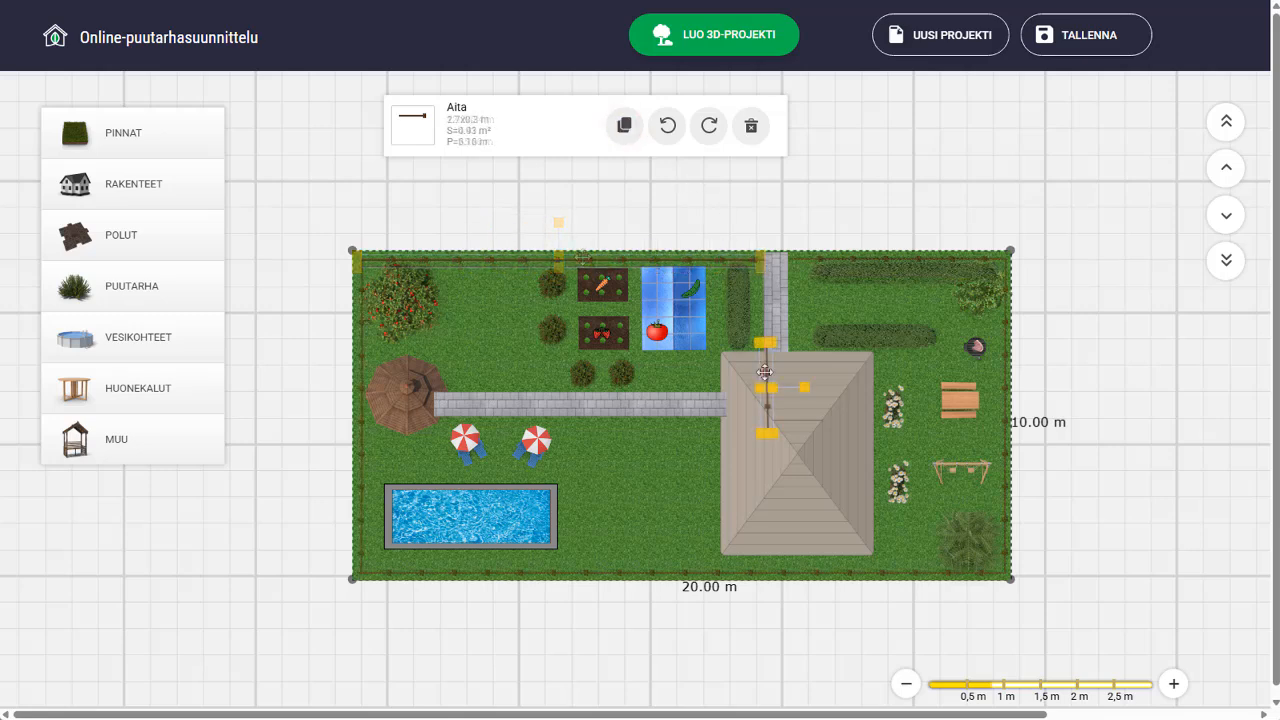
{"action": "left_click_drag", "start_coordinate": [763, 371], "coordinate": [717, 284]}
{"action": "left_click", "coordinate": [777, 223]}
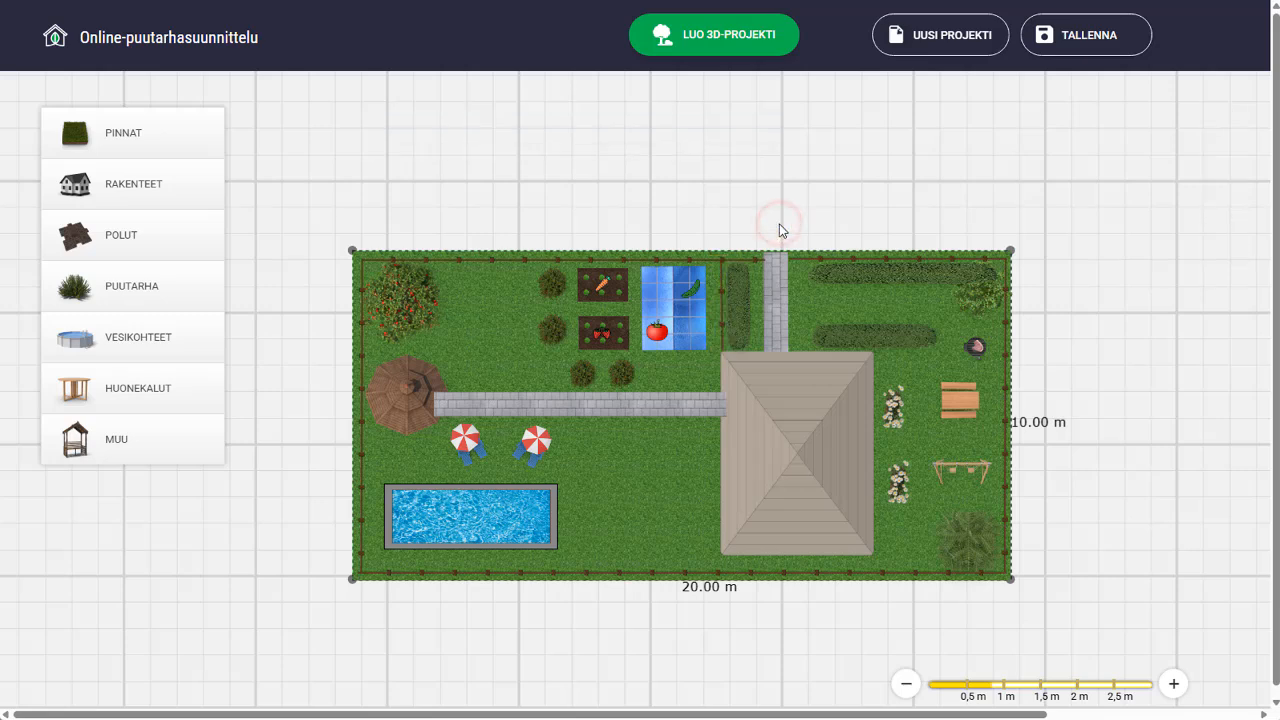
- Bring the upper-right tree, the house and the pavilion to the front, above the fence, hedge and paving
{"action": "left_click", "coordinate": [971, 301]}
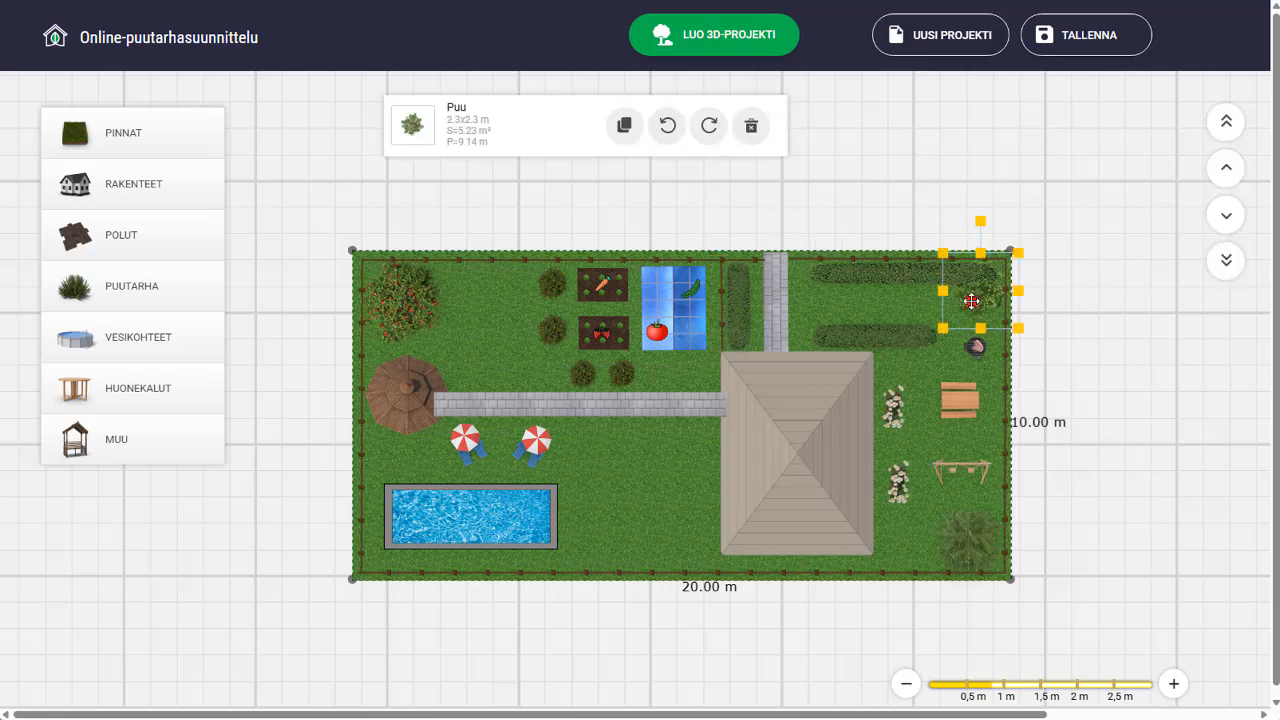
{"action": "left_click", "coordinate": [1225, 123]}
{"action": "left_click", "coordinate": [740, 398]}
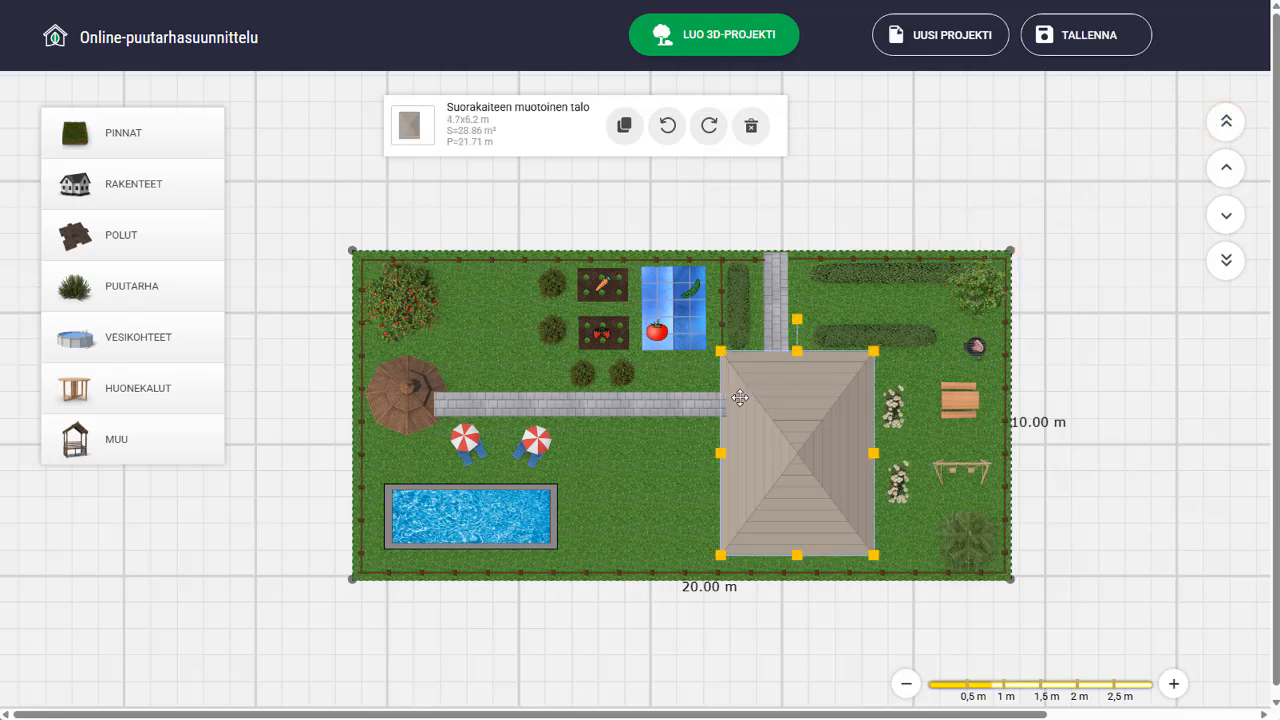
{"action": "left_click", "coordinate": [1228, 122]}
{"action": "left_click", "coordinate": [386, 403]}
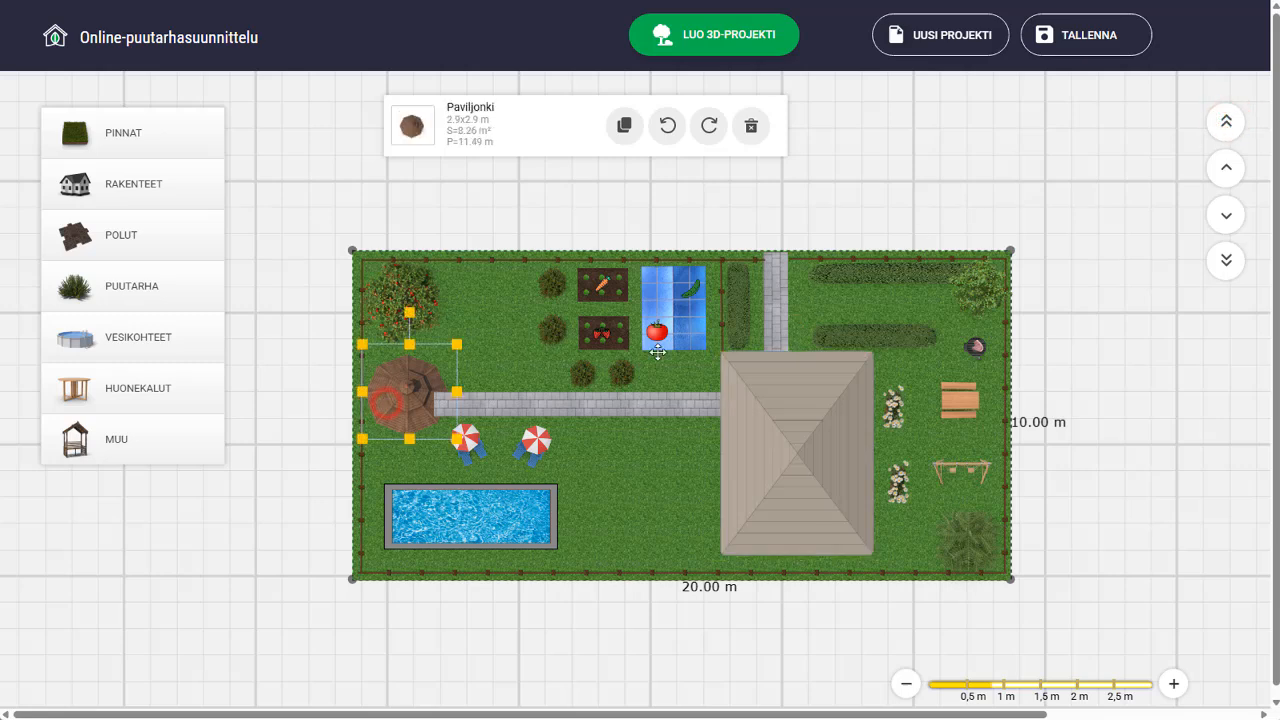
{"action": "left_click", "coordinate": [1211, 134]}
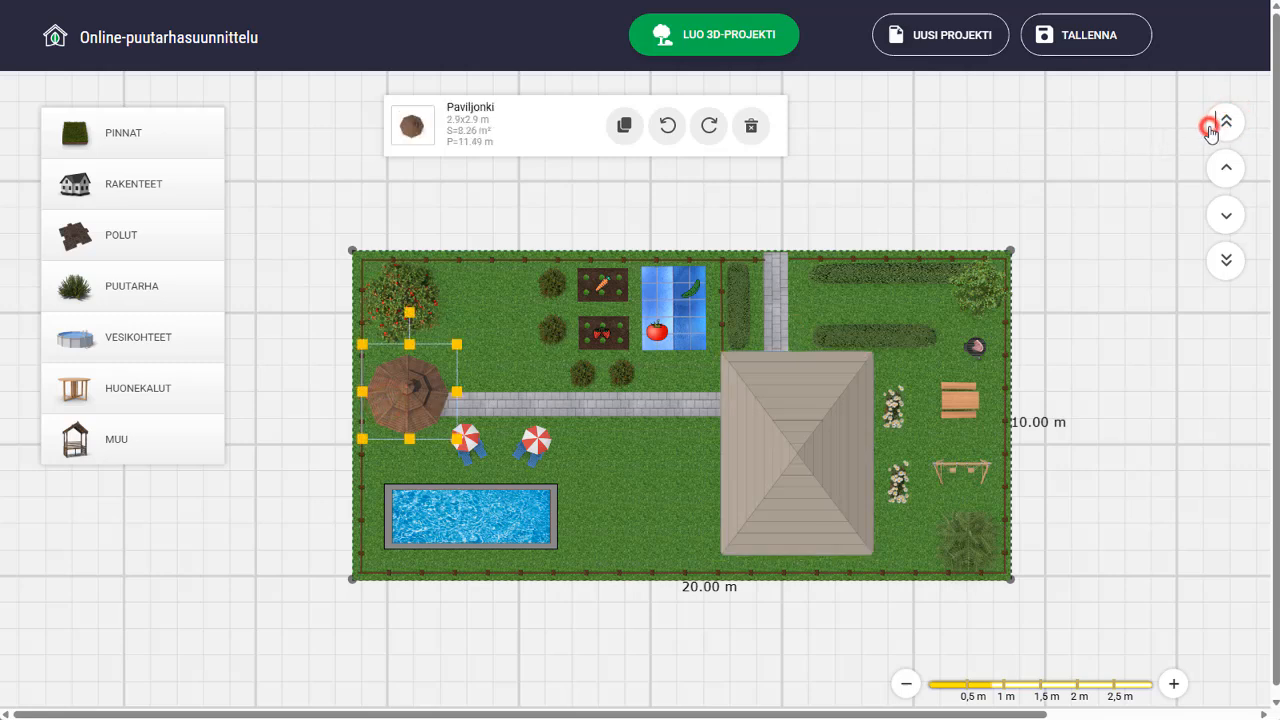
{"action": "left_click", "coordinate": [1110, 174]}
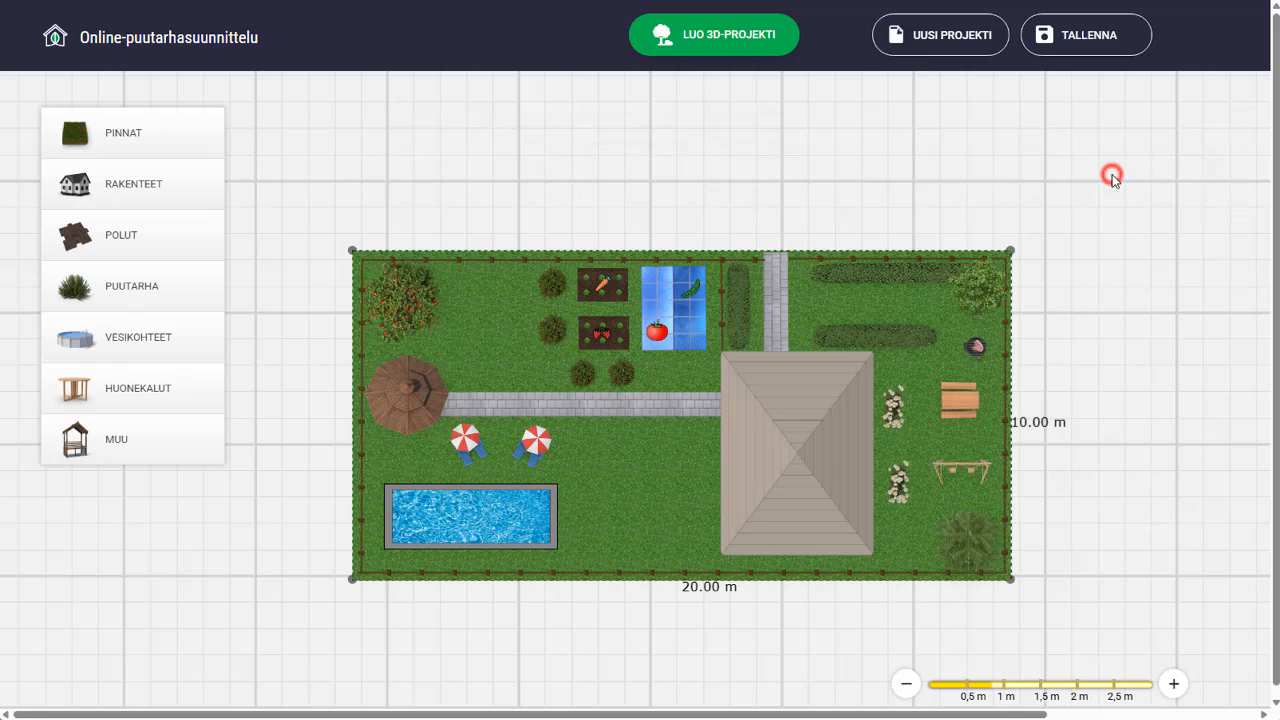